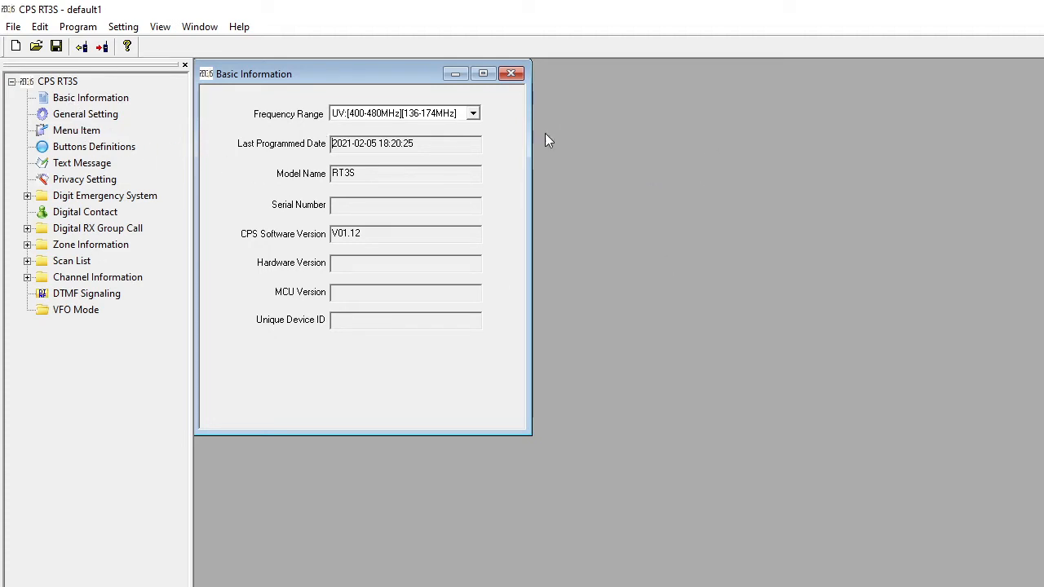
# - Enter the operator's call sign as the radio name in the general settings
pyautogui.click(86, 117)
pyautogui.click(700, 118)
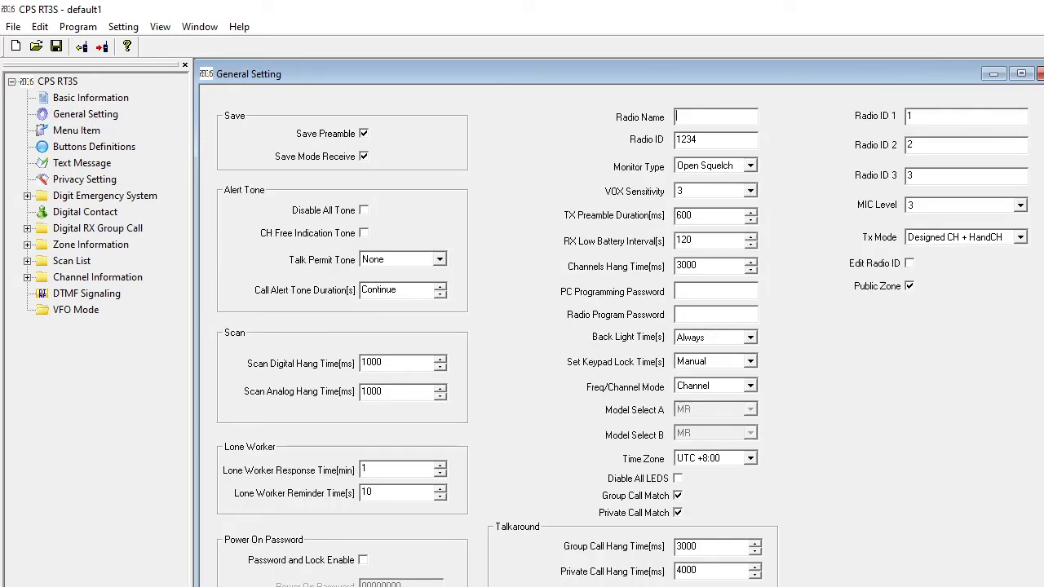
pyautogui.write('M0FXB')
pyautogui.scroll(-2, 715, 361)
pyautogui.click(1041, 73)
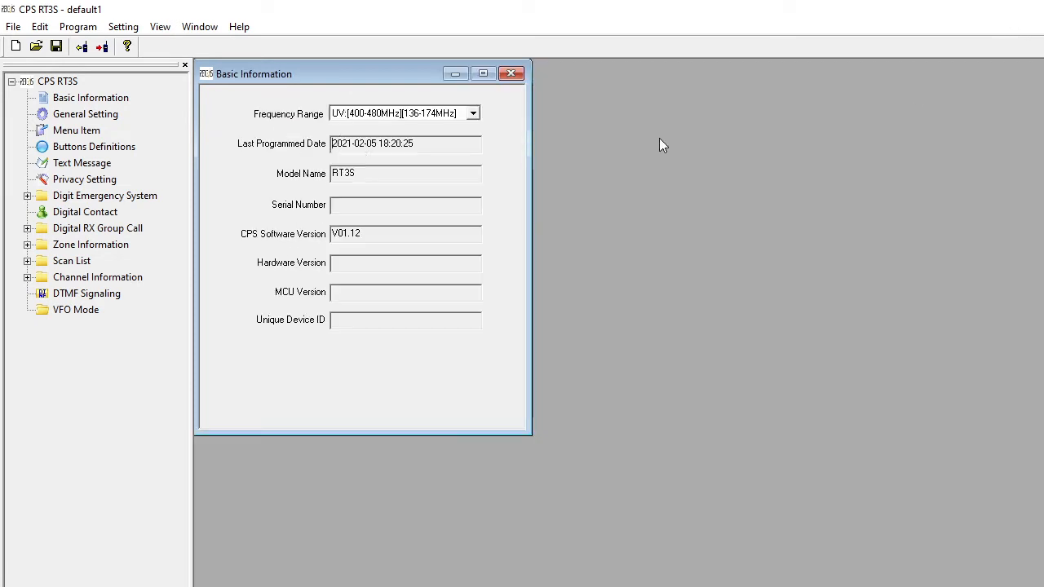
# - Rename the existing zone Zone1 to HOTSPOT and add a second zone with its default name
pyautogui.doubleClick(111, 247)
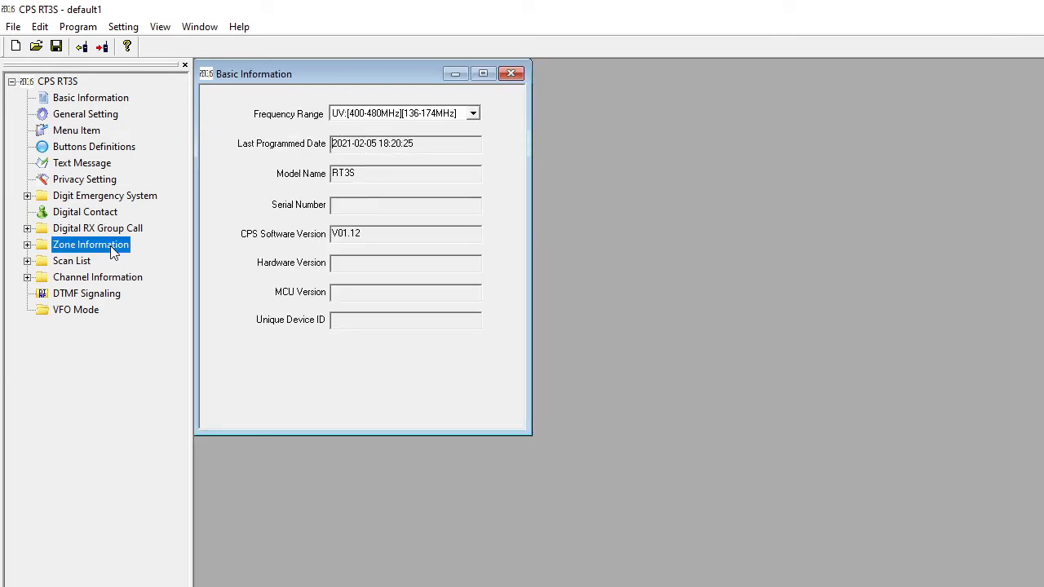
pyautogui.click(79, 262)
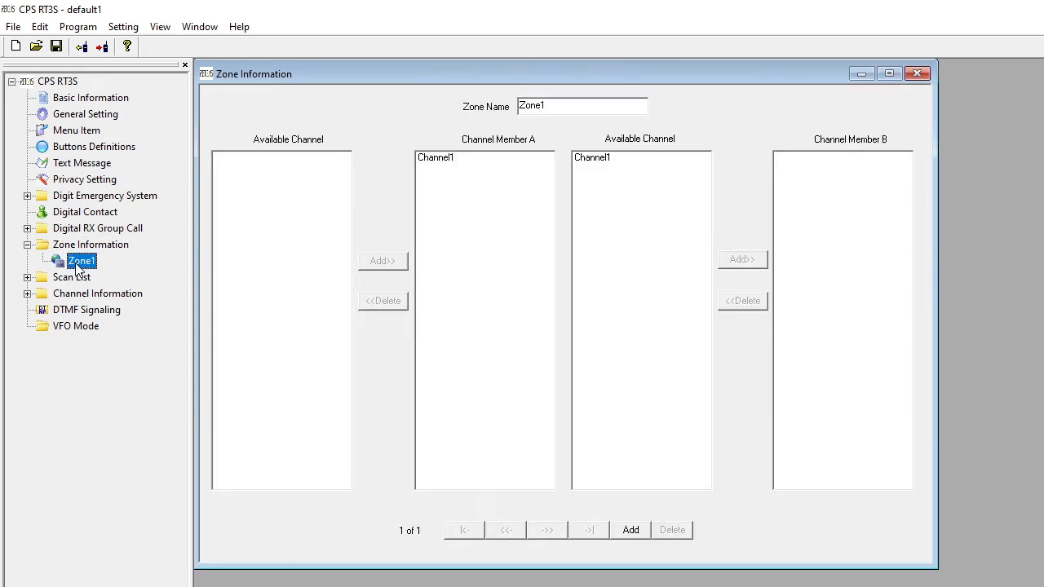
pyautogui.click(557, 109)
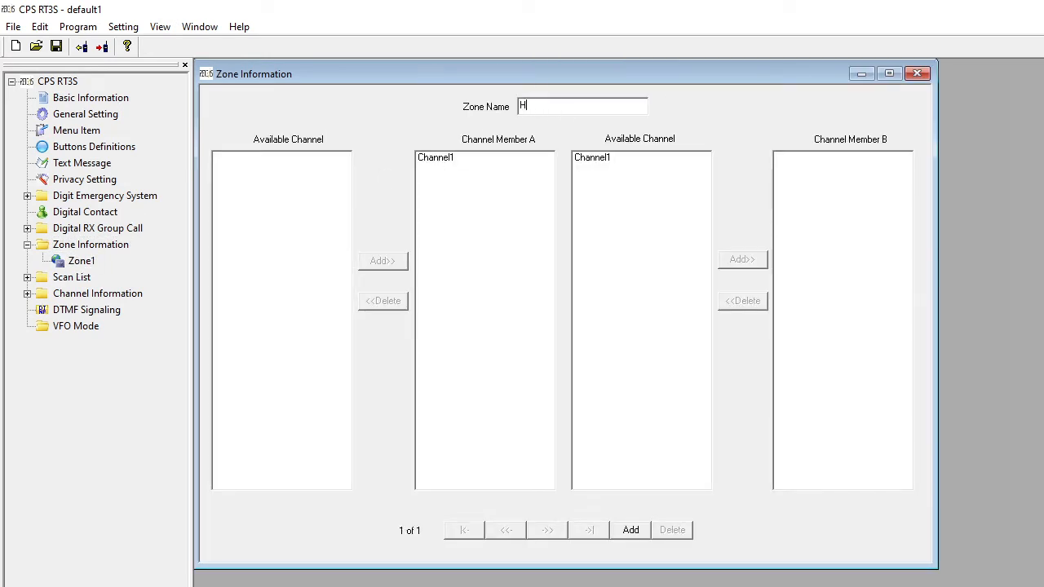
pyautogui.write('HOTSPOT')
pyautogui.click(632, 532)
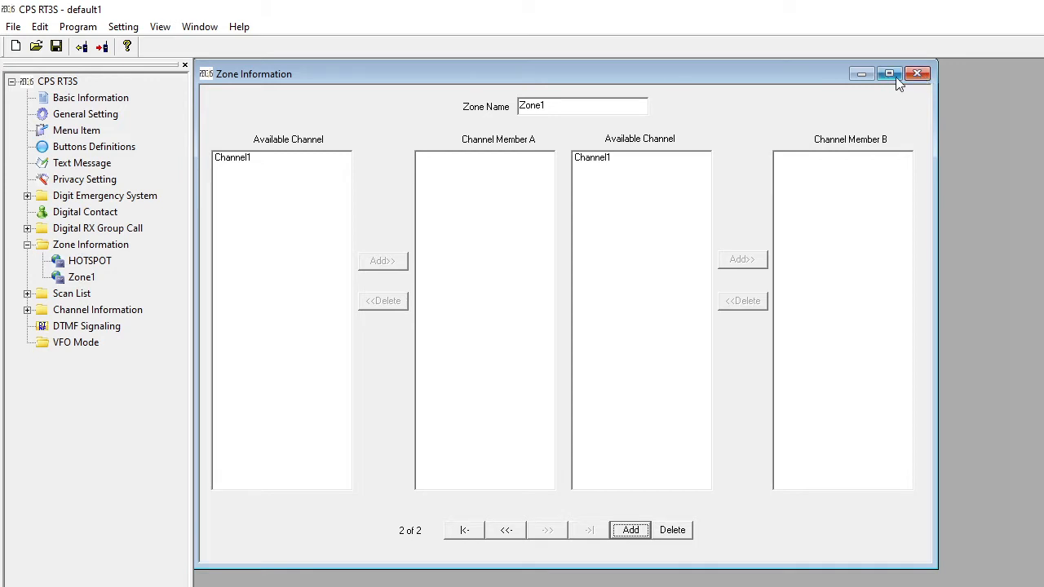
pyautogui.click(920, 72)
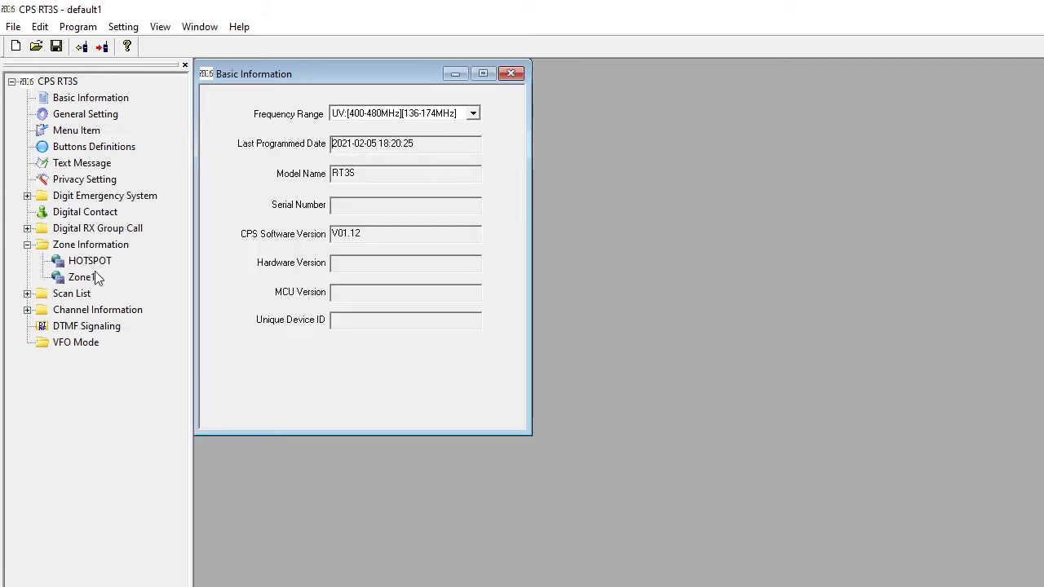
# - Rename Channel1 to CHANNEL TG9 in the channel information
pyautogui.doubleClick(92, 315)
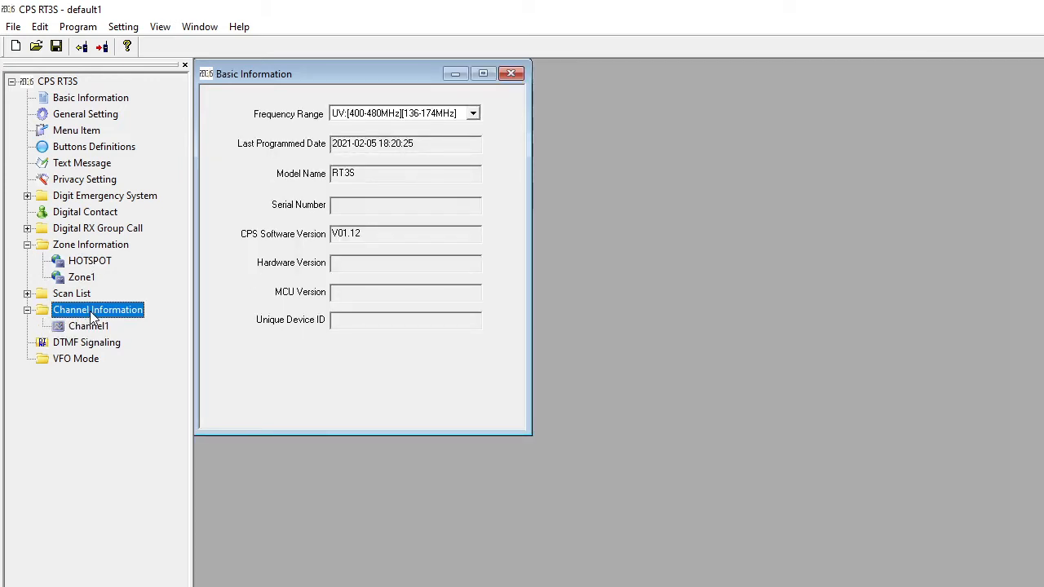
pyautogui.doubleClick(92, 327)
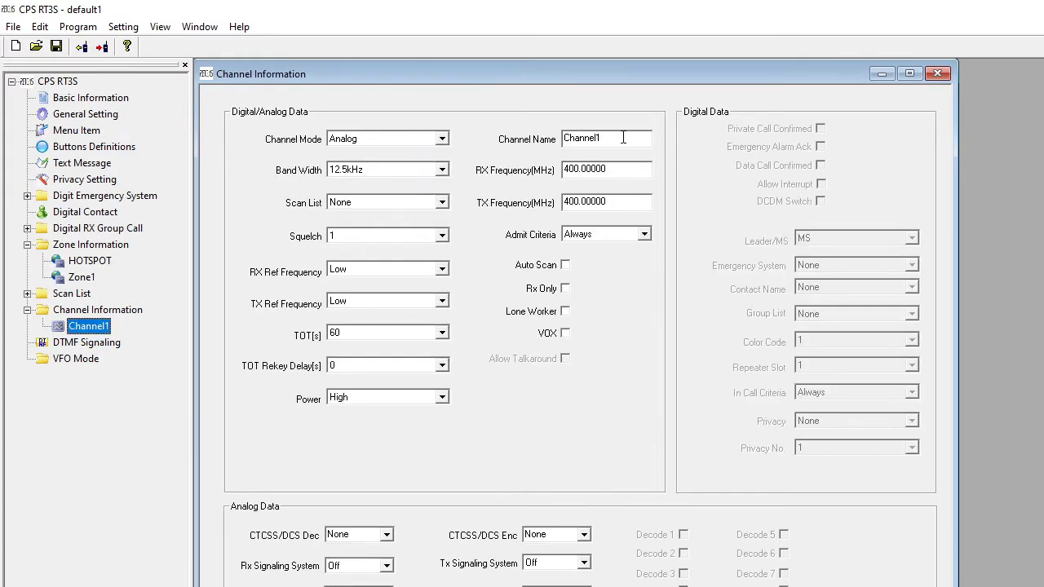
pyautogui.press('BackSpace')
pyautogui.press('BackSpace')
pyautogui.press('BackSpace')
pyautogui.press('BackSpace')
pyautogui.press('BackSpace')
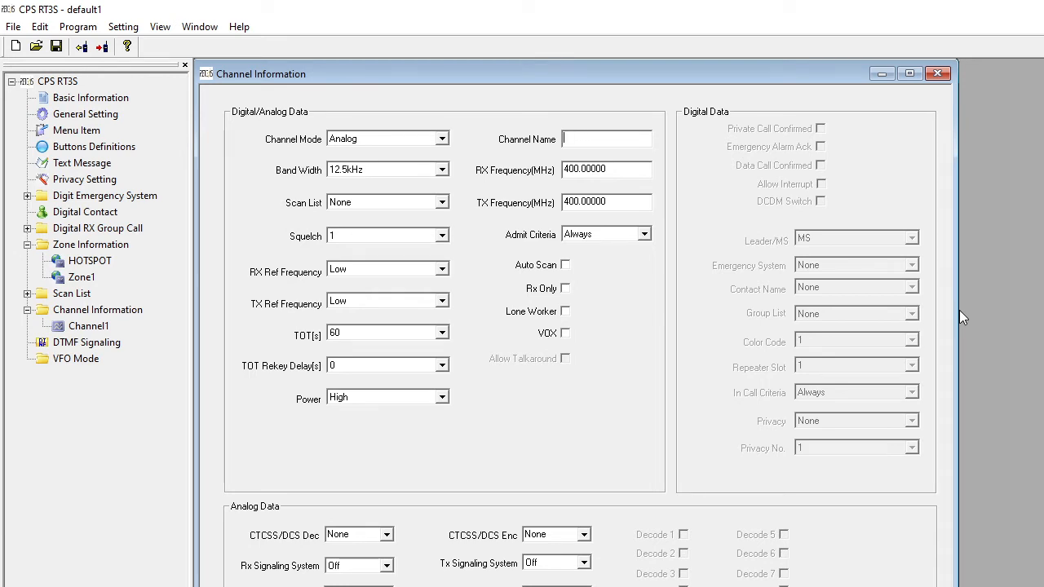
pyautogui.write('CHA')
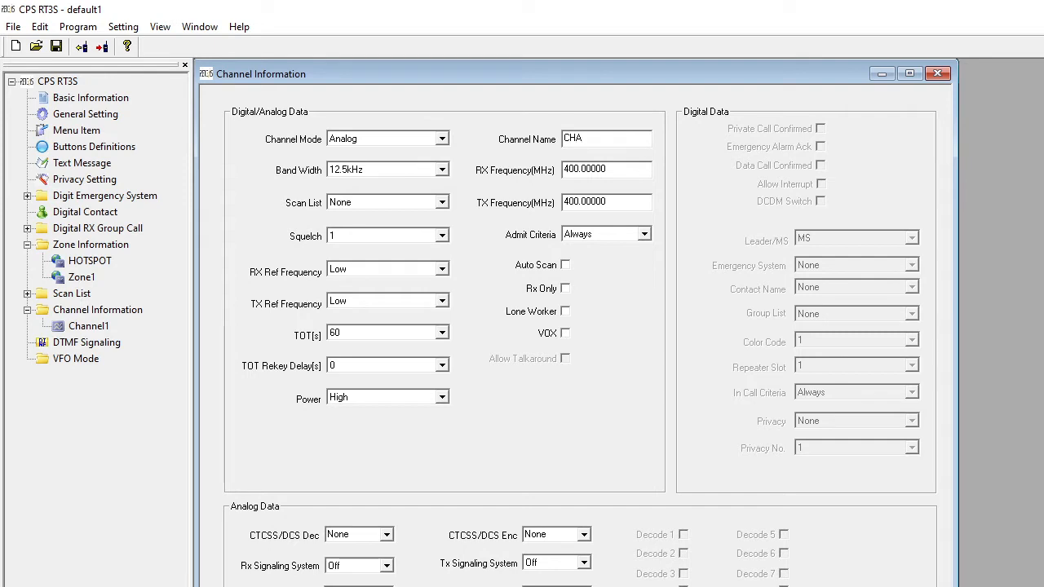
pyautogui.write('NNEL TG9')
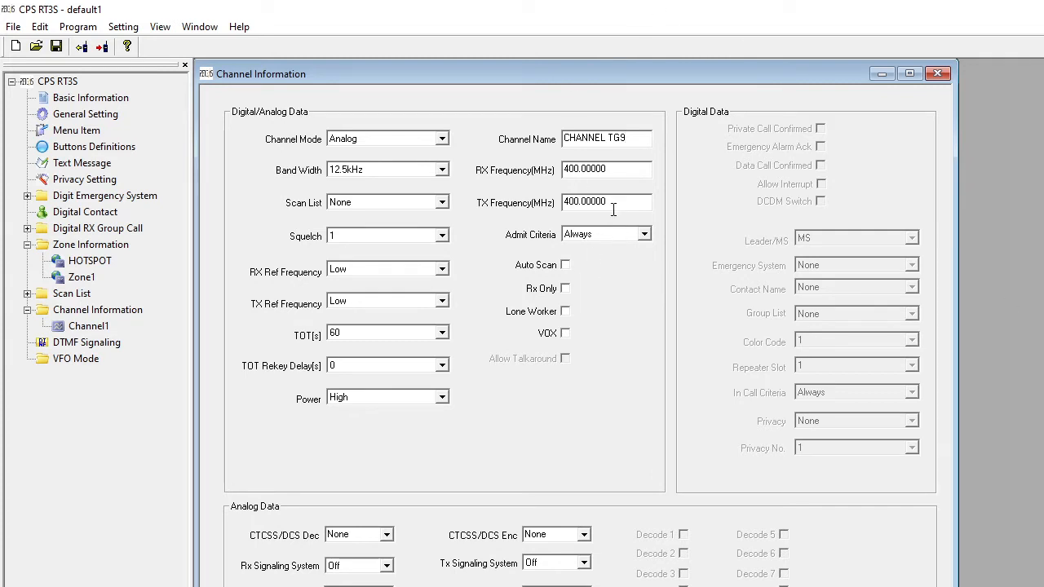
# - Set both the RX and TX frequencies of CHANNEL TG9 to 433.550 MHz
pyautogui.click(620, 171)
pyautogui.click(620, 172)
pyautogui.doubleClick(619, 172)
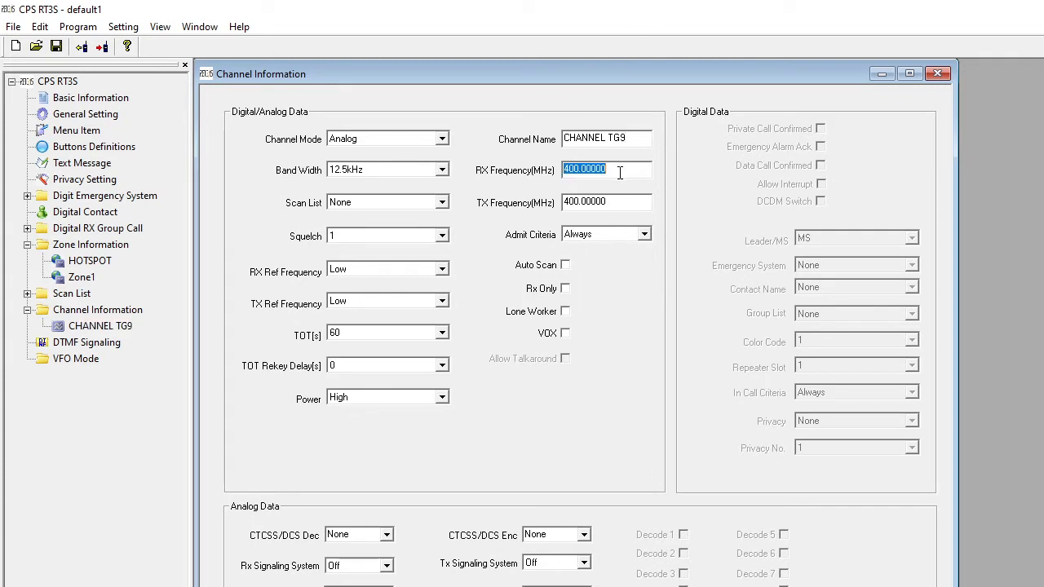
pyautogui.write('43')
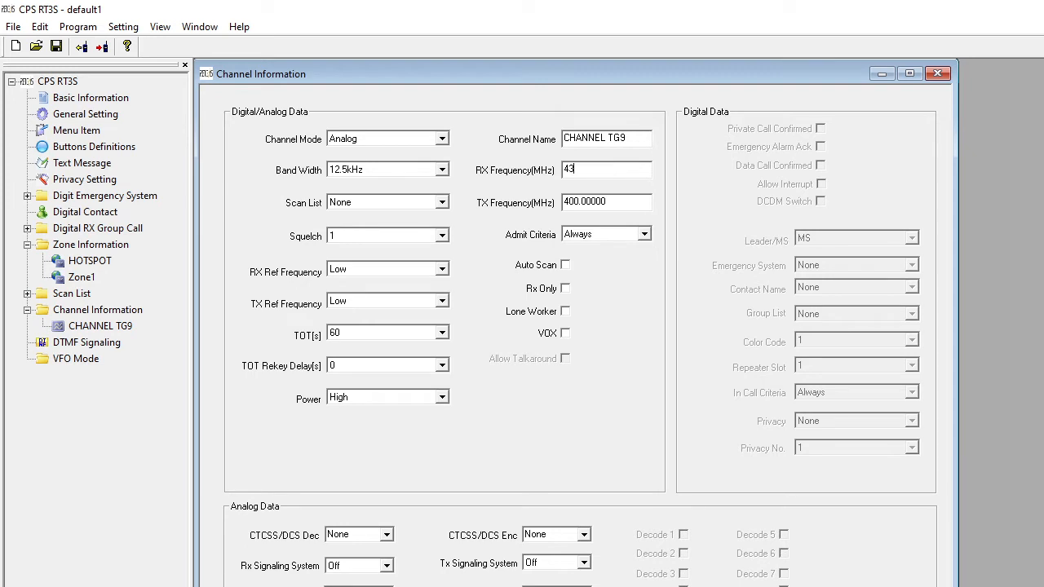
pyautogui.write('3.55')
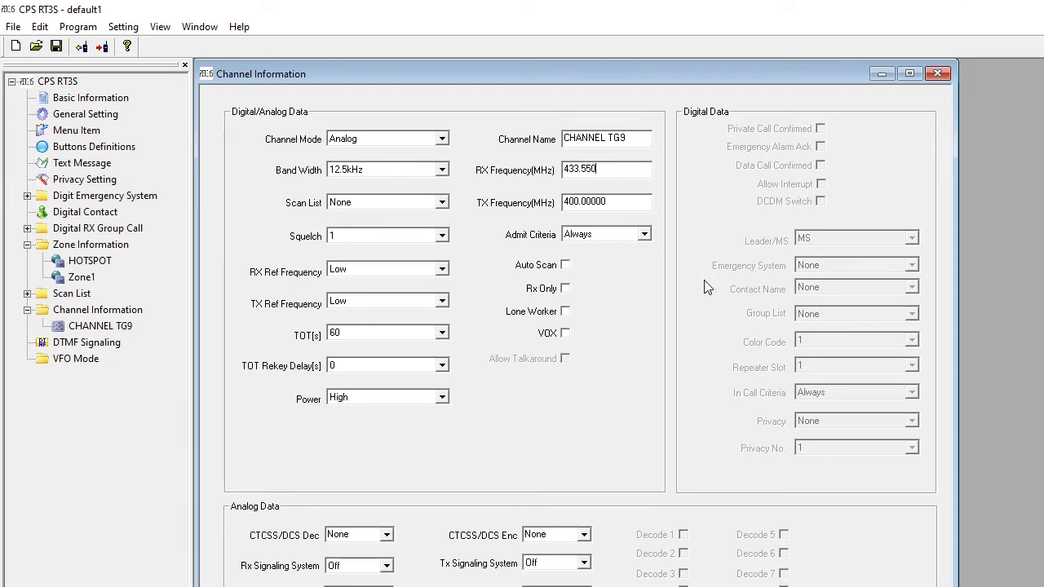
pyautogui.click(623, 202)
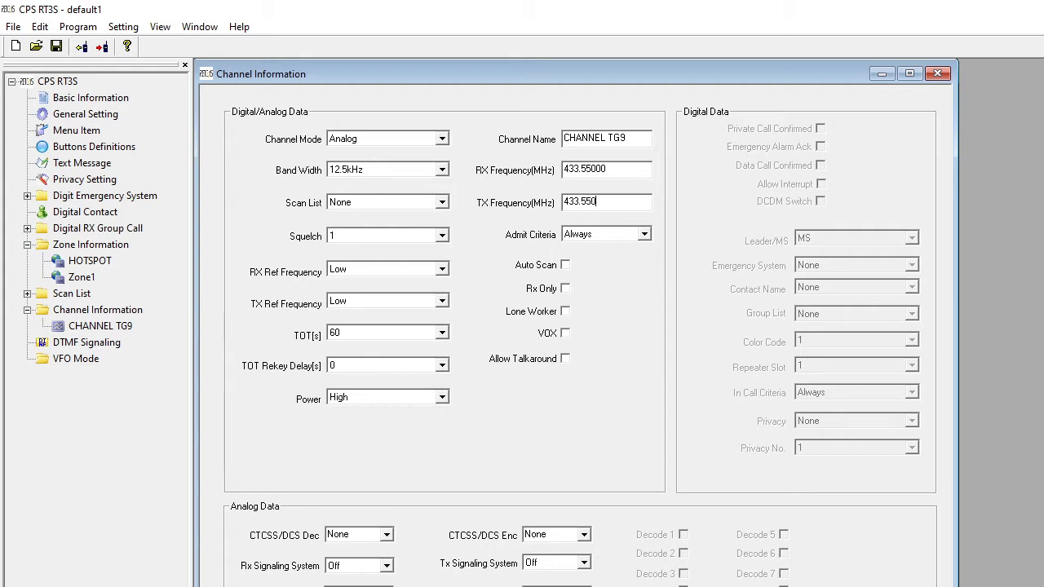
# - Set the channel mode to Digital and both the TX and RX reference frequencies to Medium
pyautogui.click(440, 140)
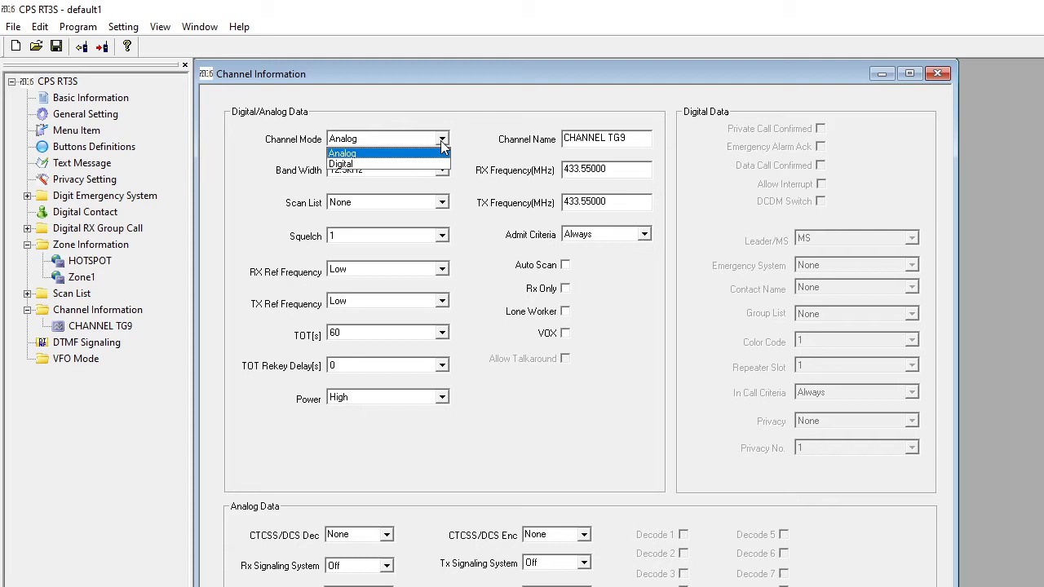
pyautogui.click(412, 170)
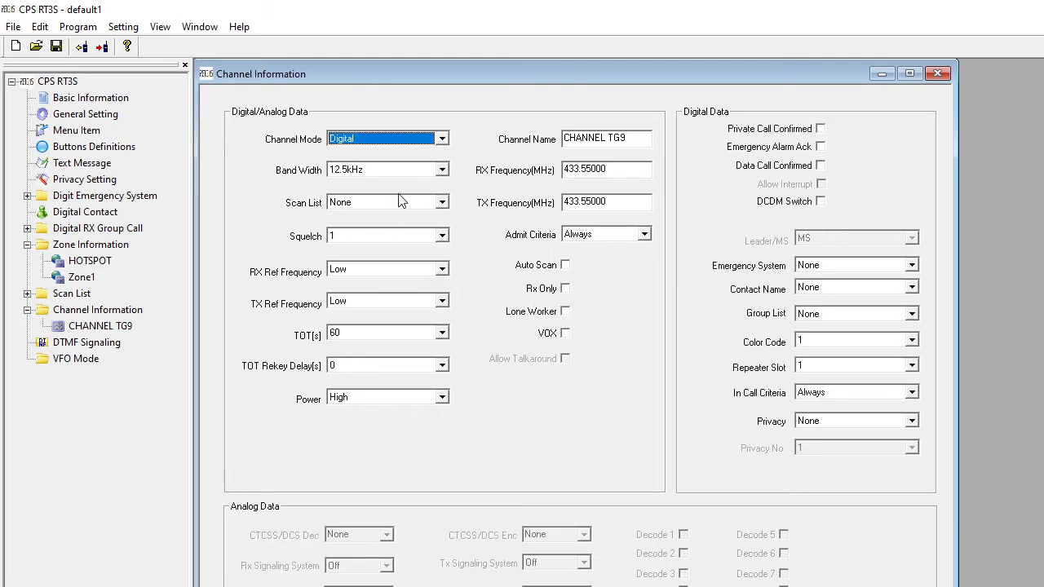
pyautogui.click(442, 302)
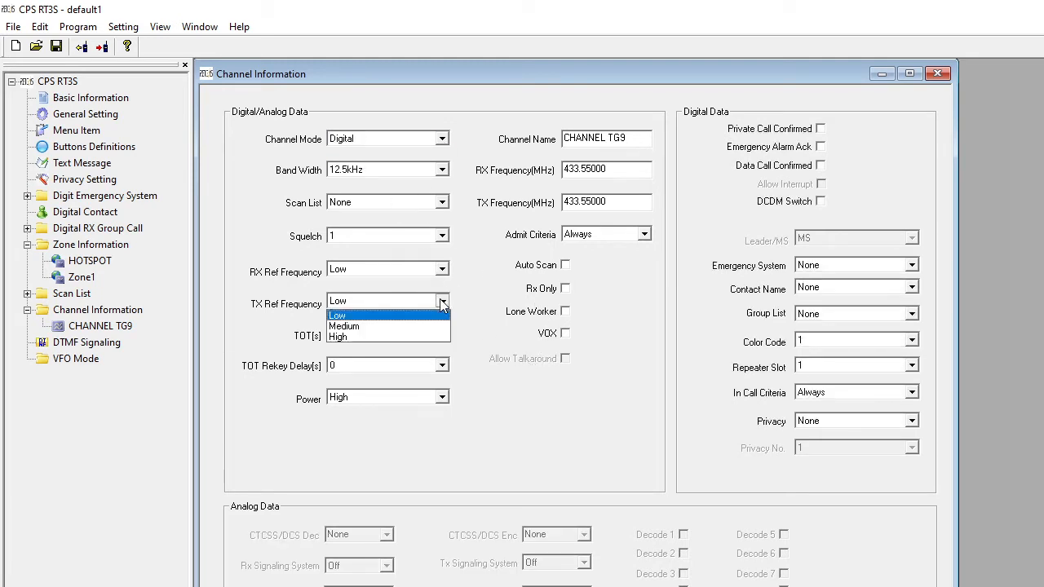
pyautogui.click(408, 325)
pyautogui.click(442, 270)
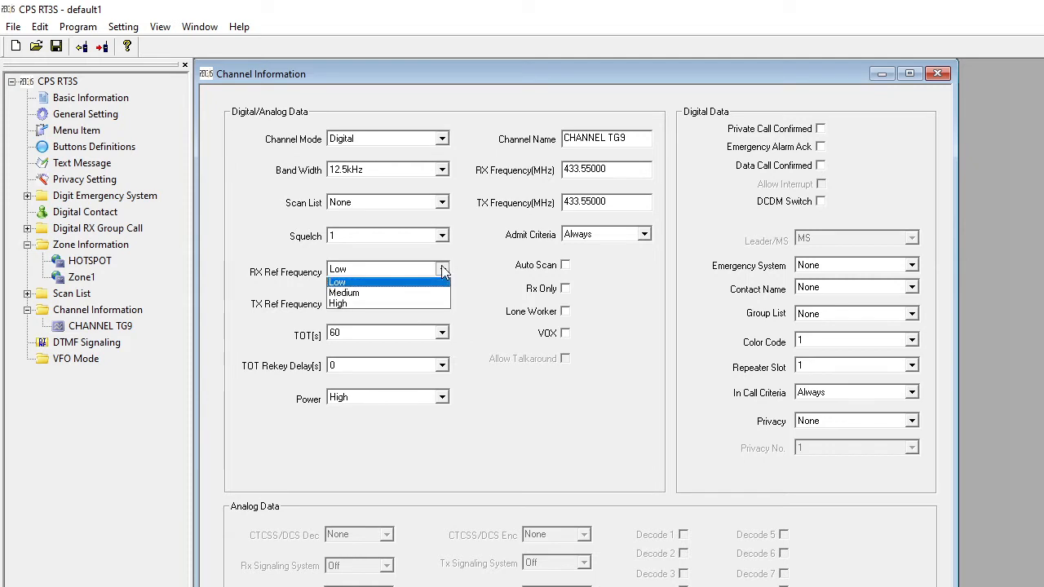
pyautogui.click(389, 296)
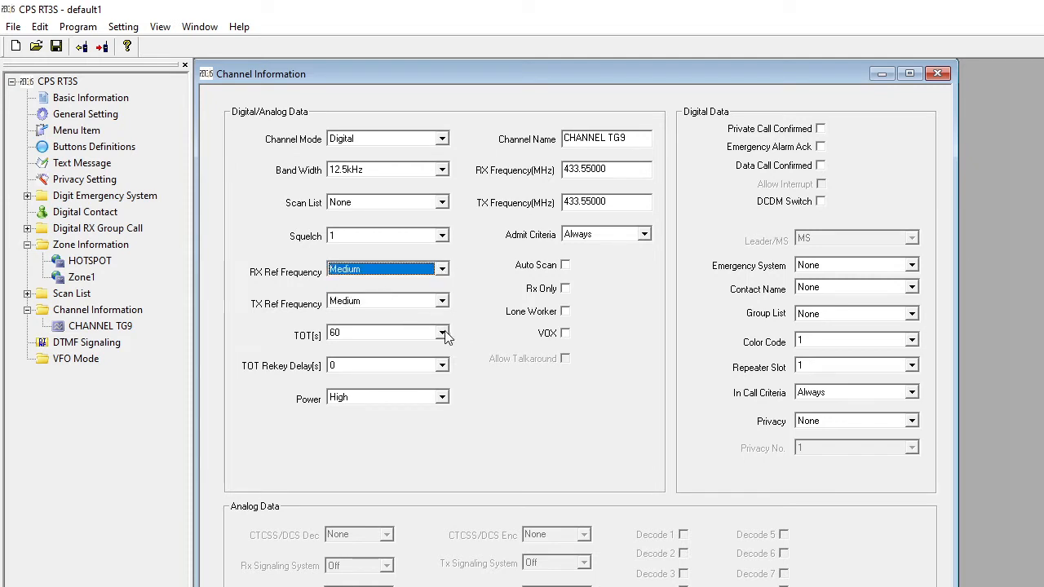
# - Set the channel's TOT to 180 seconds
pyautogui.click(441, 333)
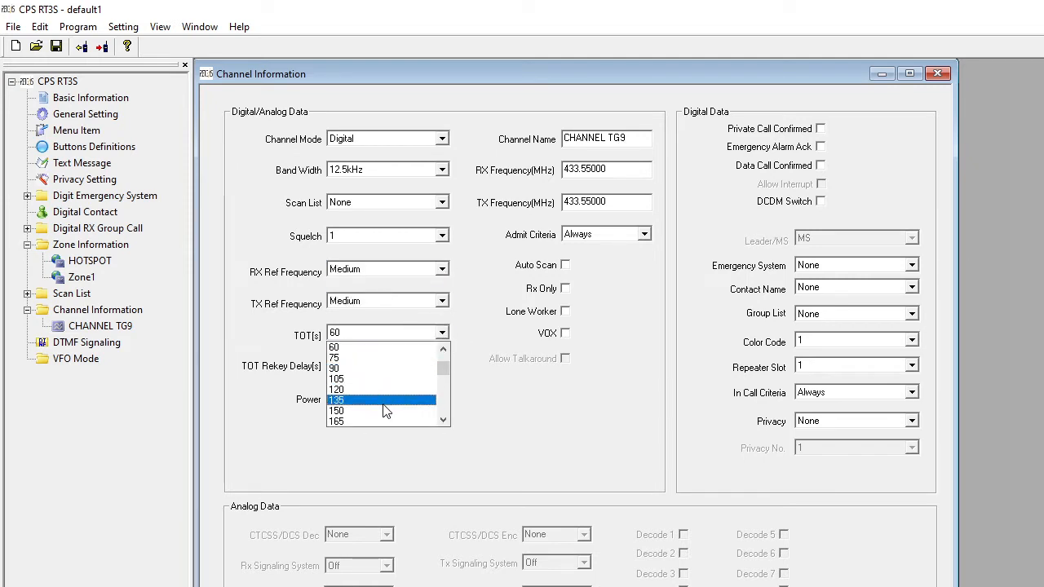
pyautogui.click(453, 398)
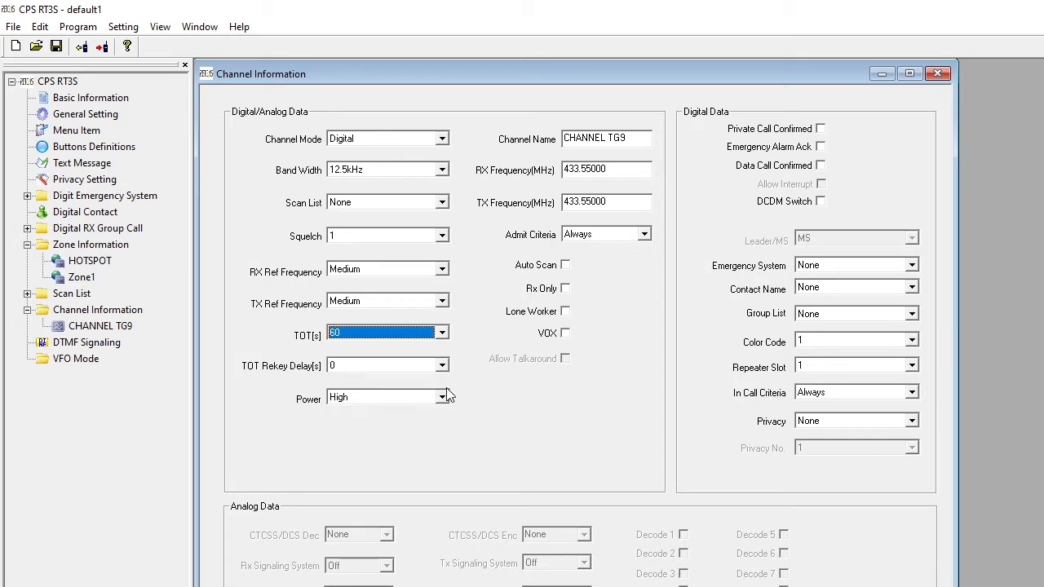
pyautogui.click(442, 333)
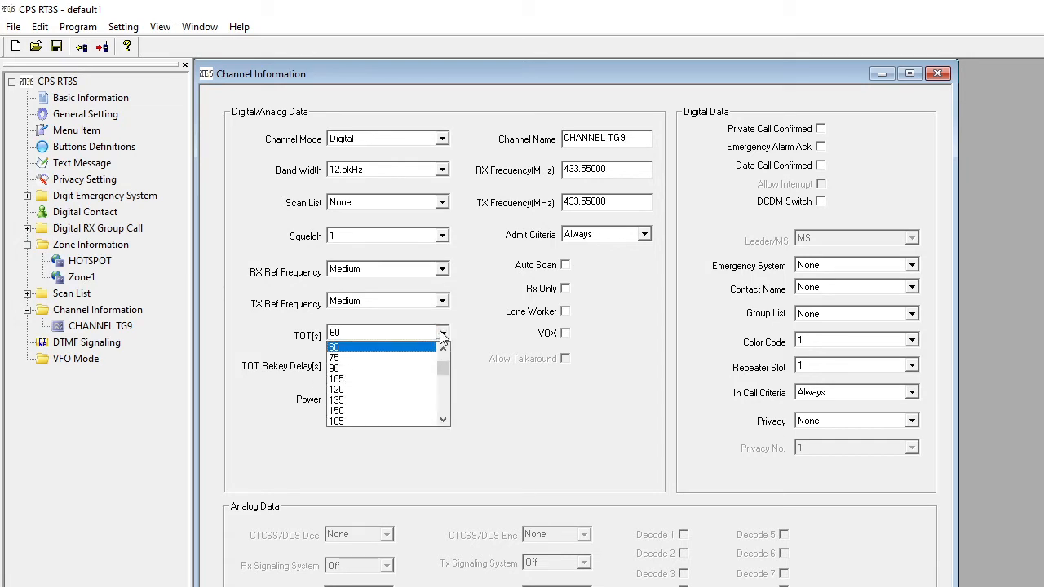
pyautogui.click(443, 421)
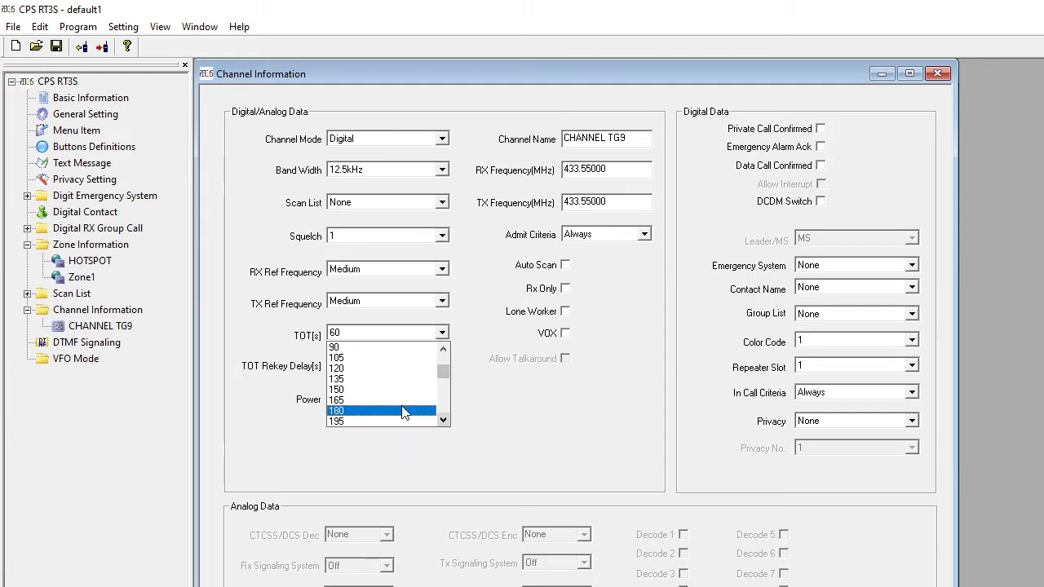
pyautogui.click(401, 412)
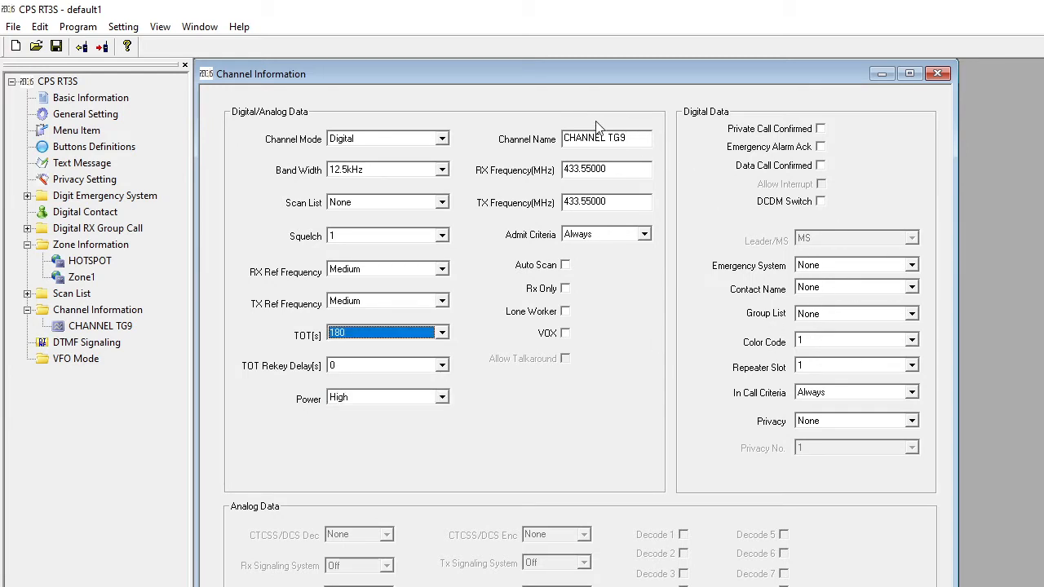
# - Give the first digital contact the call ID 9 and the name LOCAL
pyautogui.doubleClick(94, 212)
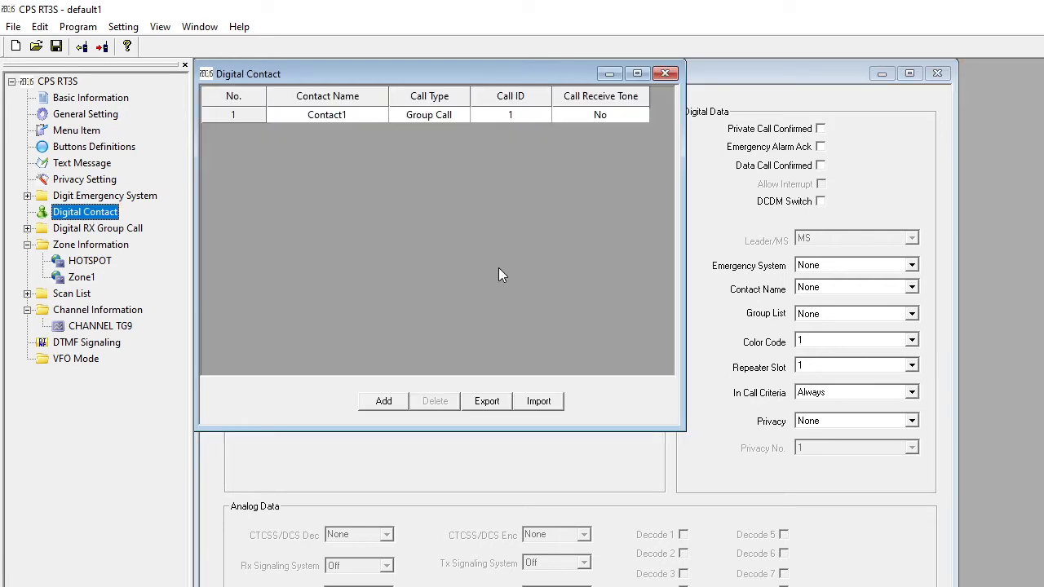
pyautogui.doubleClick(497, 113)
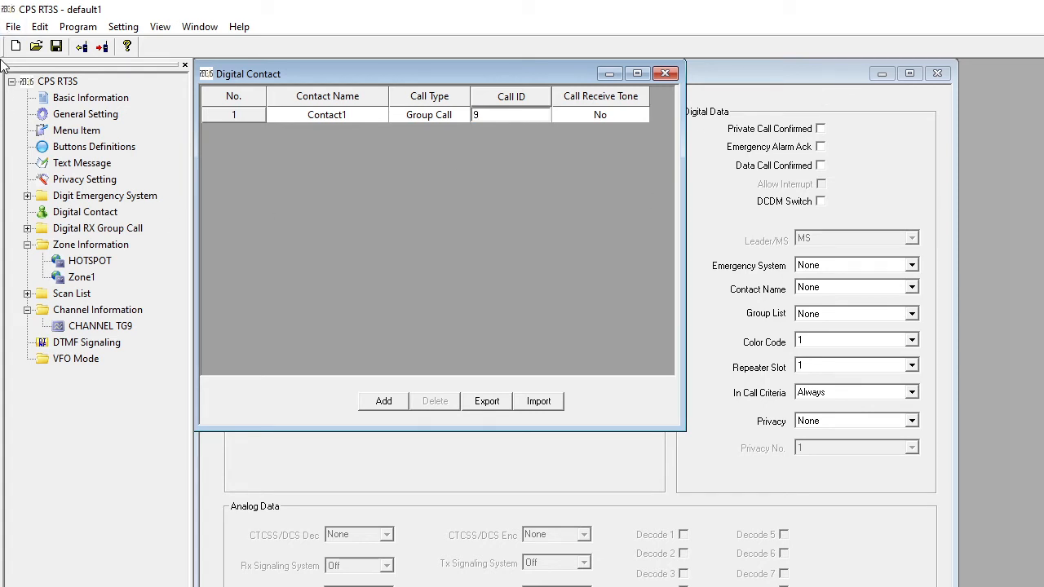
pyautogui.doubleClick(310, 114)
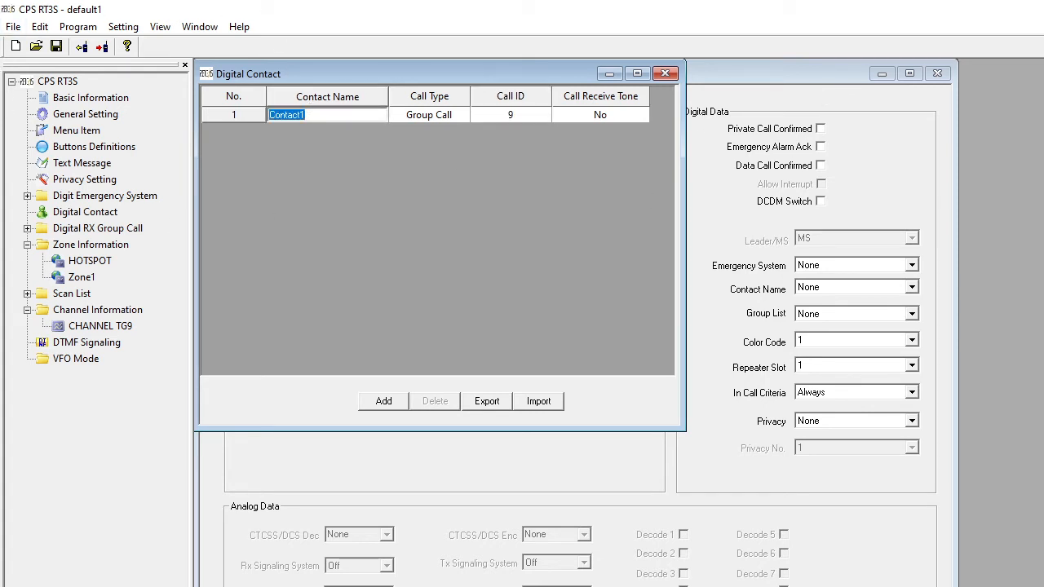
pyautogui.write('LOCAL')
# - Add a digital contact named WORLWIDE with call ID 91, plus a third contact with default values
pyautogui.click(377, 404)
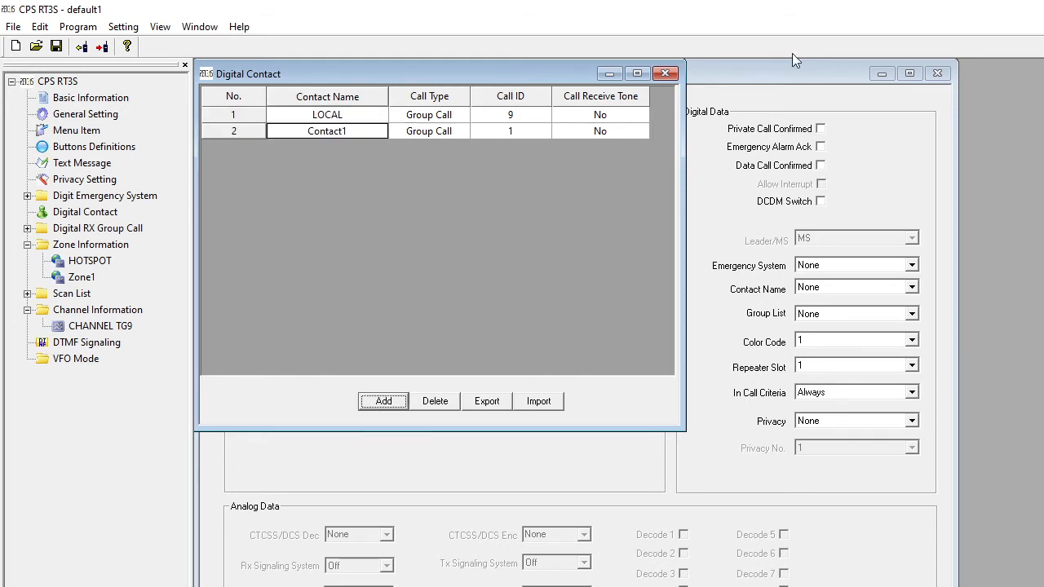
pyautogui.doubleClick(486, 133)
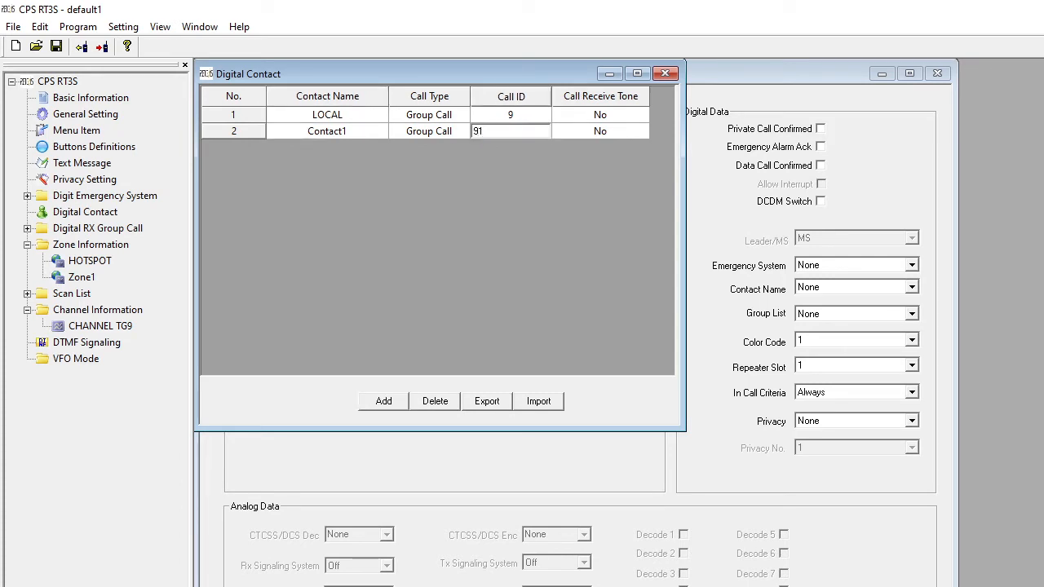
pyautogui.doubleClick(360, 133)
pyautogui.write('WORLW')
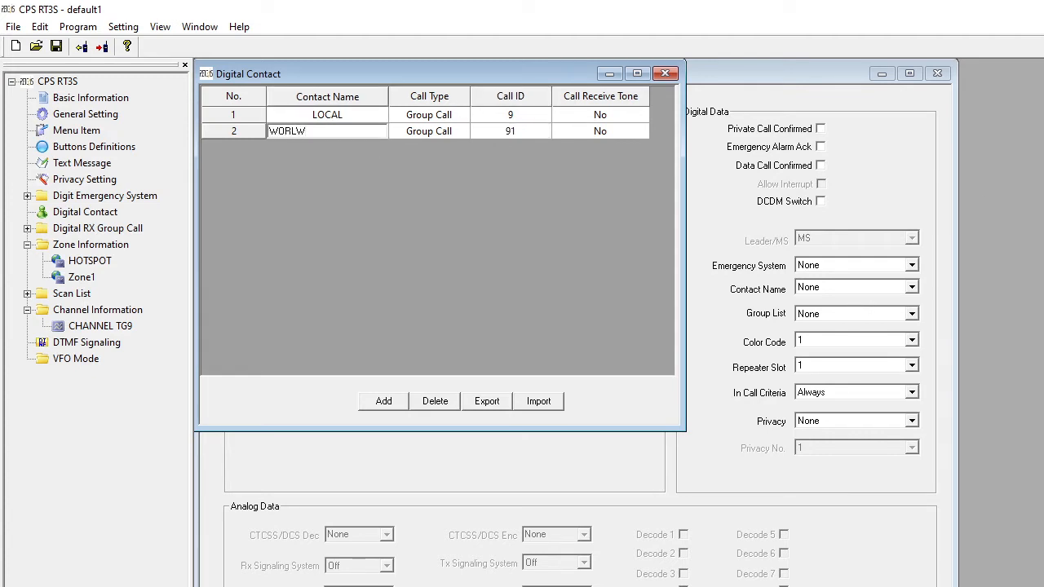
pyautogui.write('IDE')
pyautogui.click(384, 402)
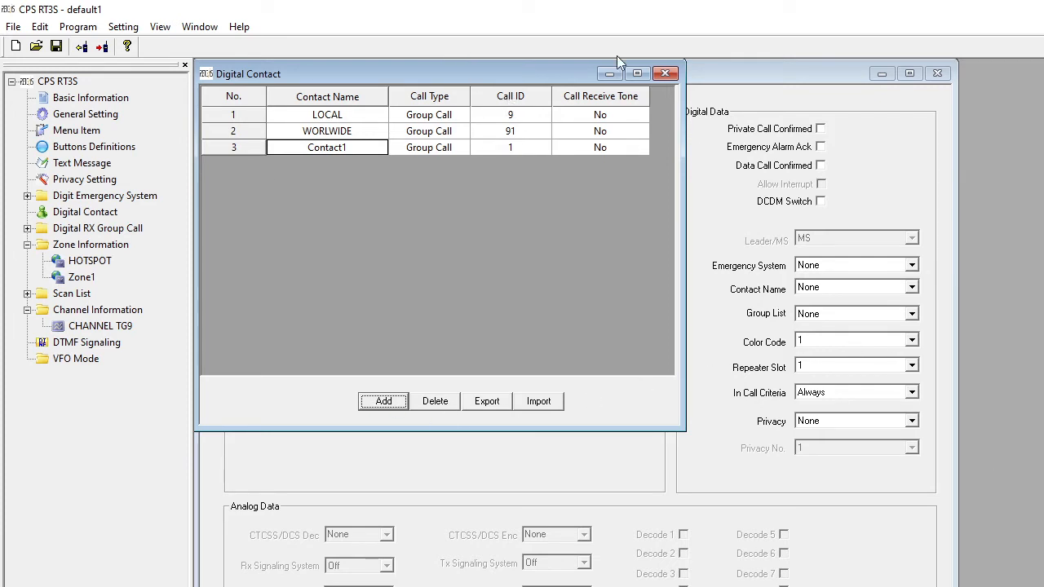
pyautogui.click(661, 77)
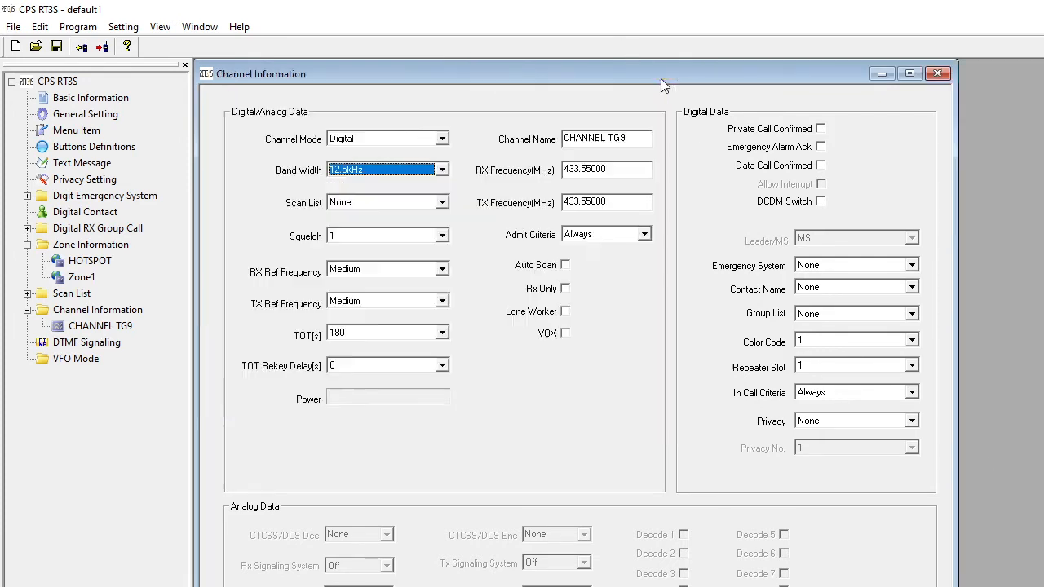
# - Assign the LOCAL contact to the CHANNEL TG9 channel
pyautogui.click(913, 316)
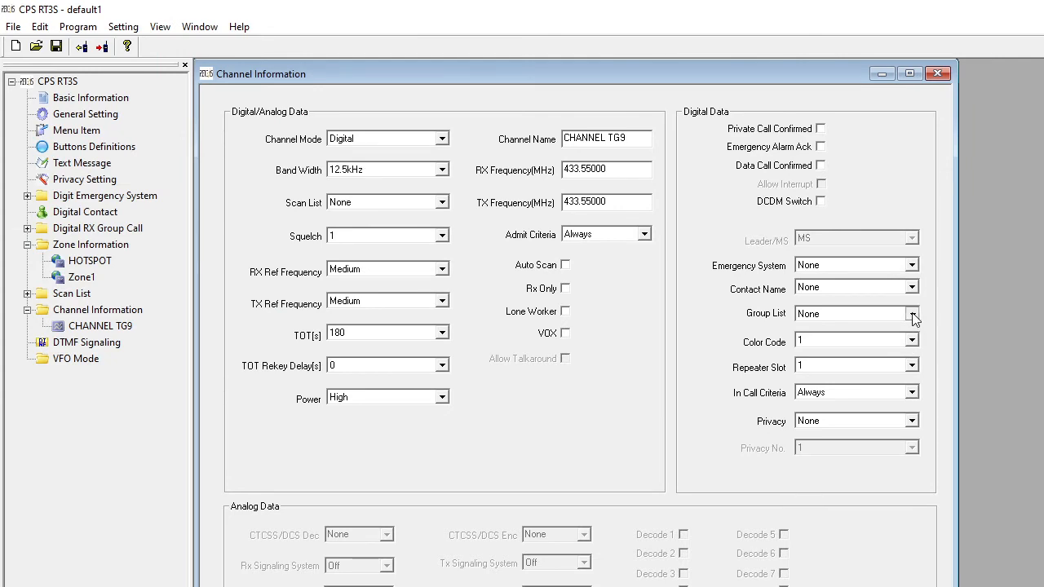
pyautogui.click(912, 317)
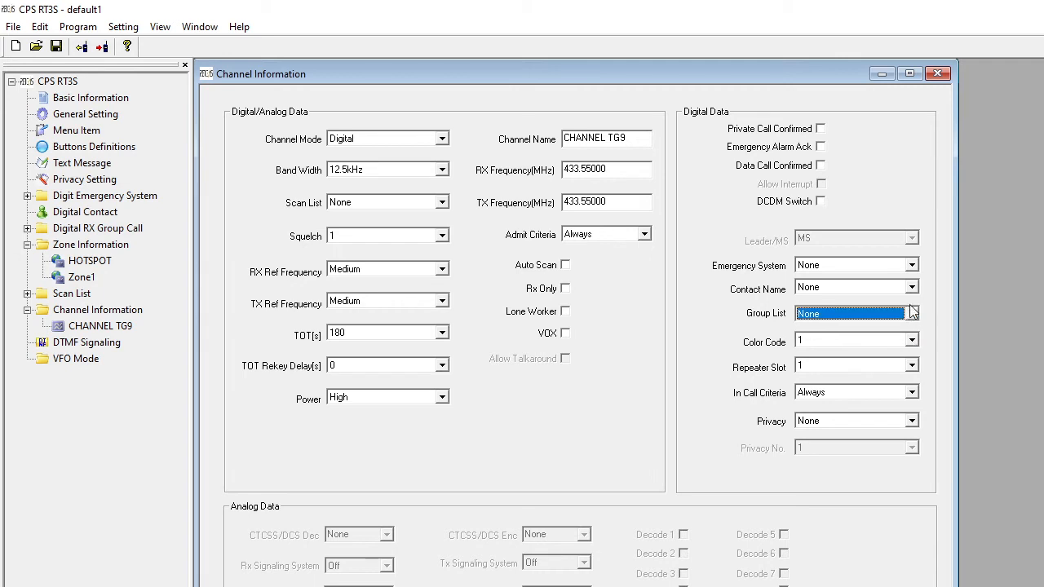
pyautogui.click(913, 288)
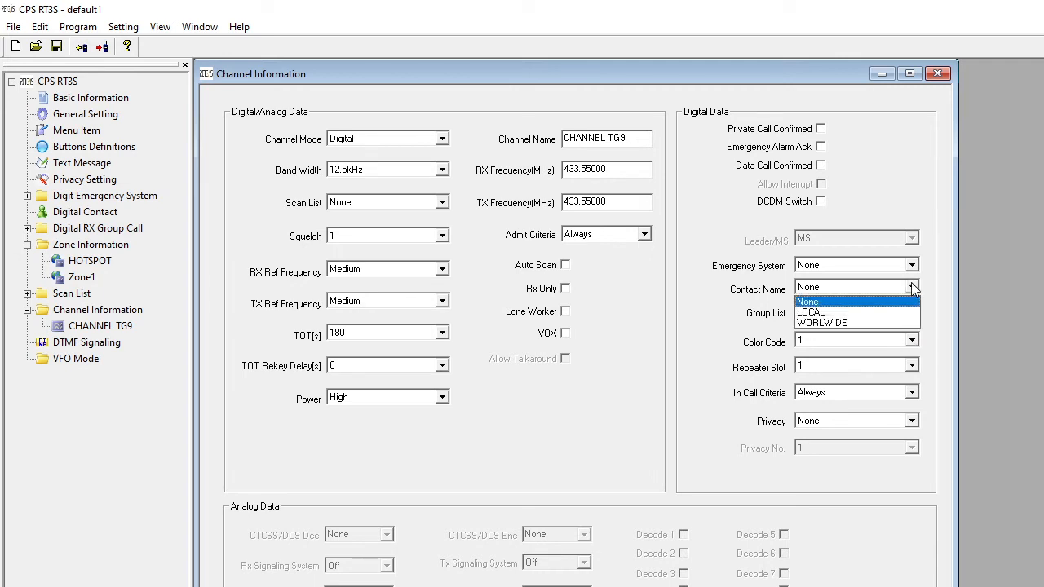
pyautogui.click(863, 312)
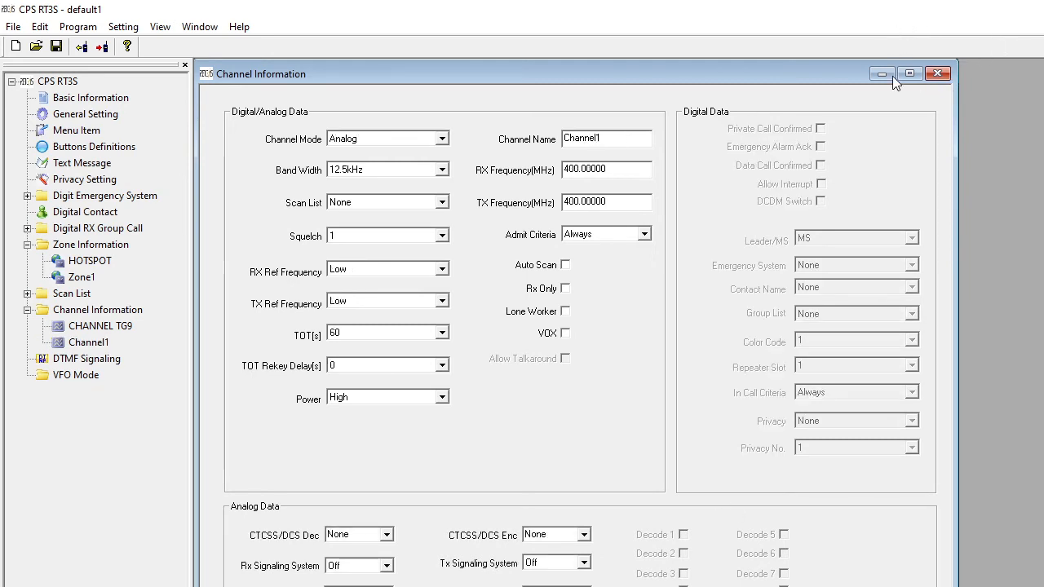
# - Copy the settings of CHANNEL TG9 and paste them onto Channel1
pyautogui.click(939, 75)
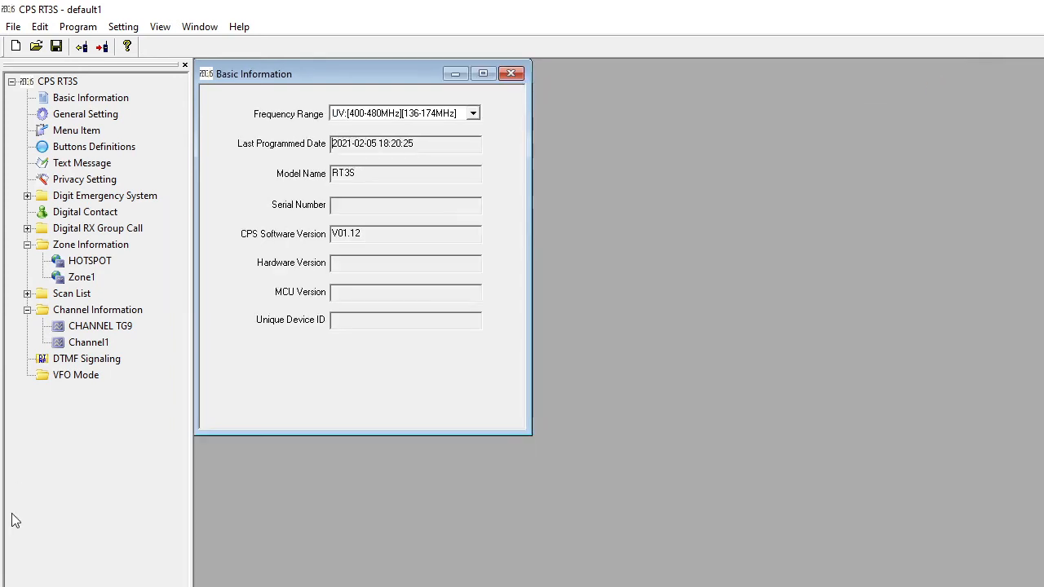
pyautogui.doubleClick(100, 347)
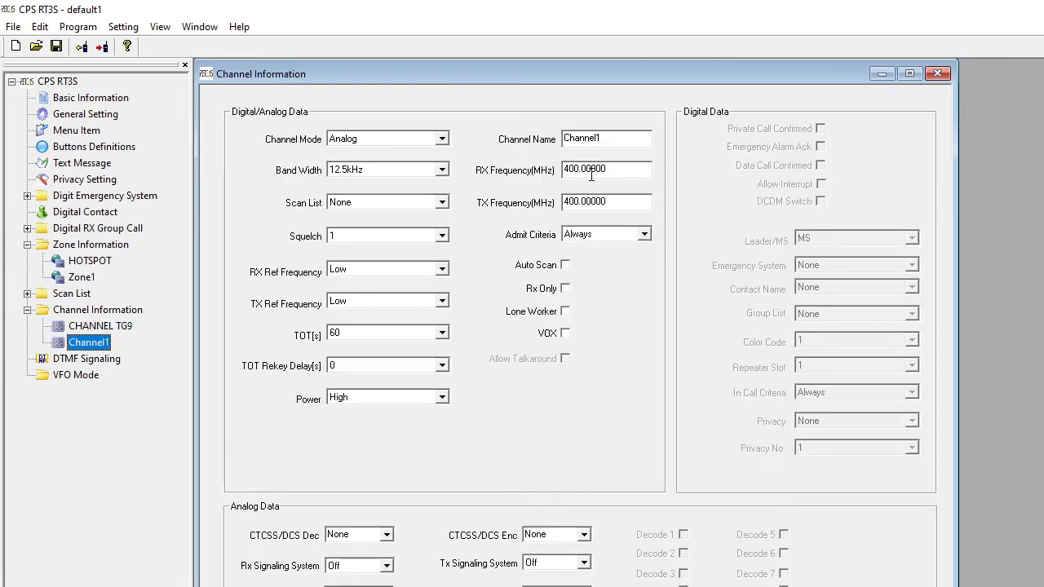
pyautogui.click(101, 326)
pyautogui.rightClick(105, 328)
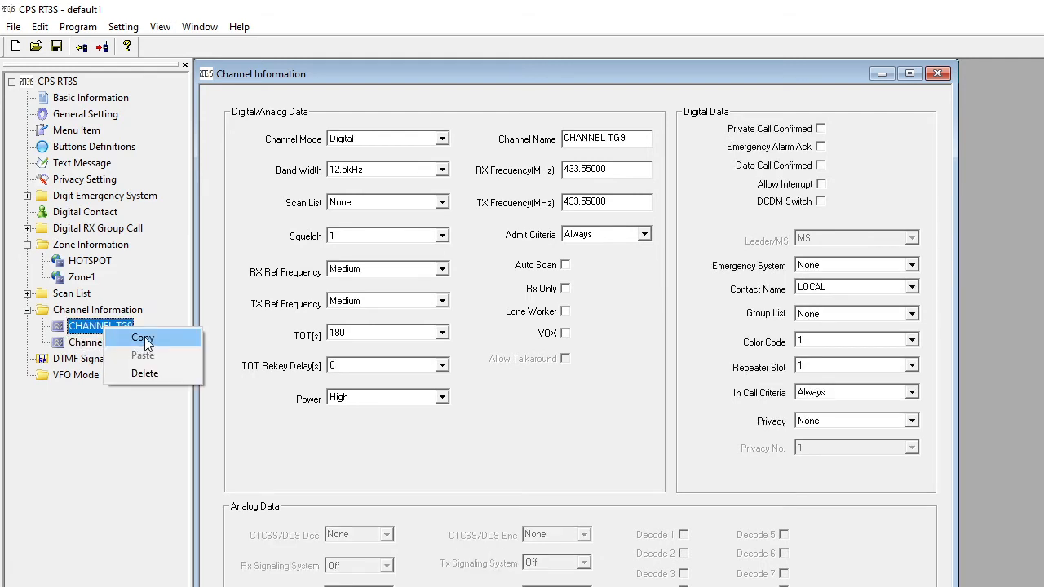
pyautogui.click(140, 338)
pyautogui.rightClick(96, 344)
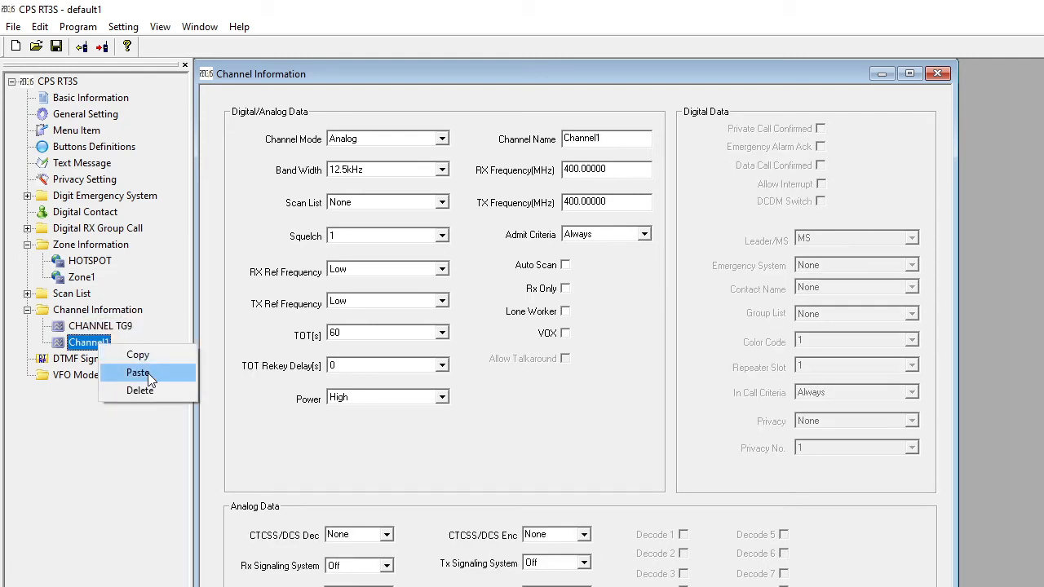
pyautogui.click(148, 373)
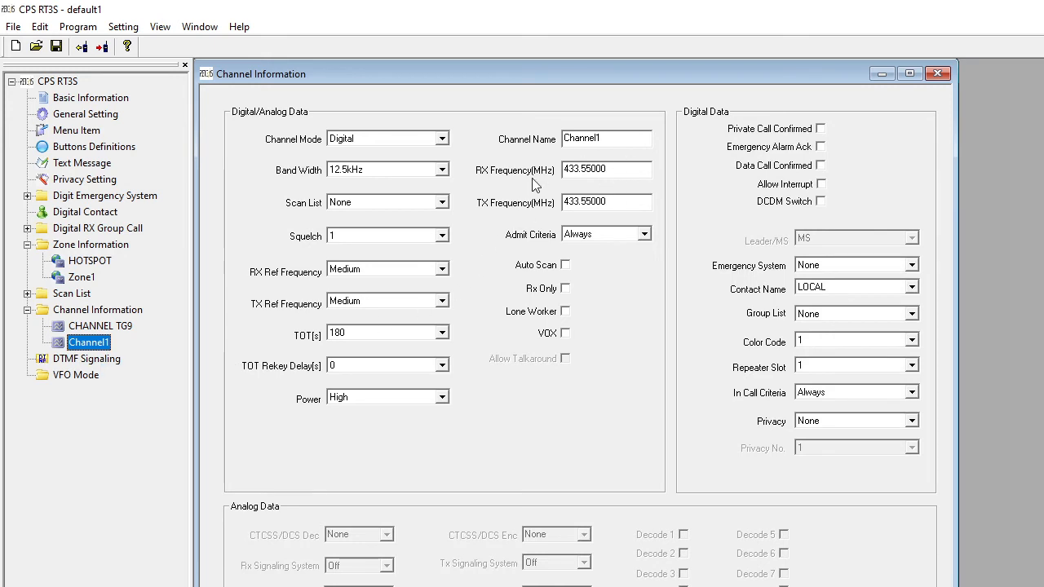
# - Set the Channel1 contact to WORLWIDE and rename the channel WORLWIDE 91
pyautogui.click(912, 288)
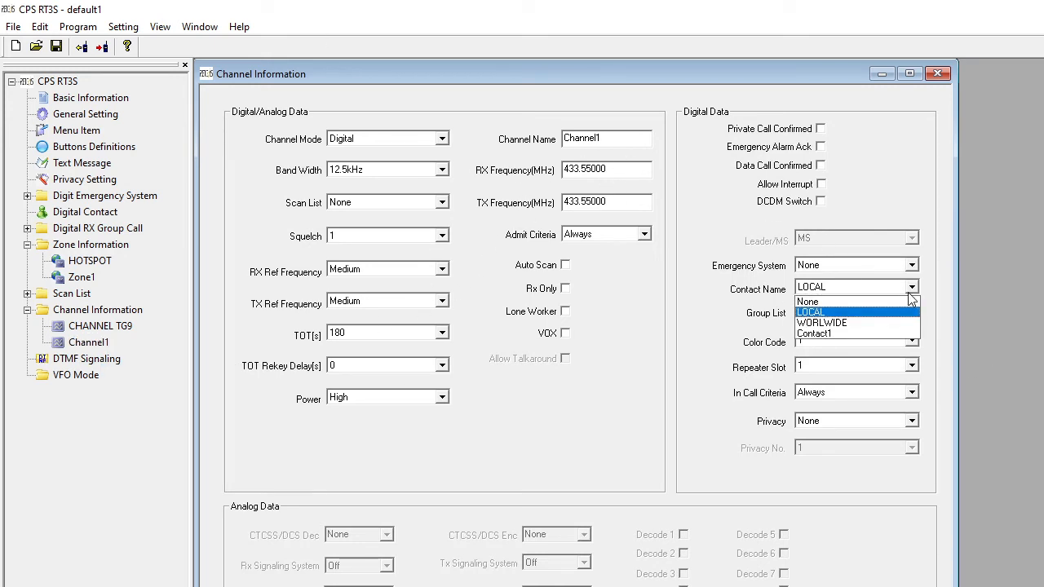
pyautogui.click(861, 325)
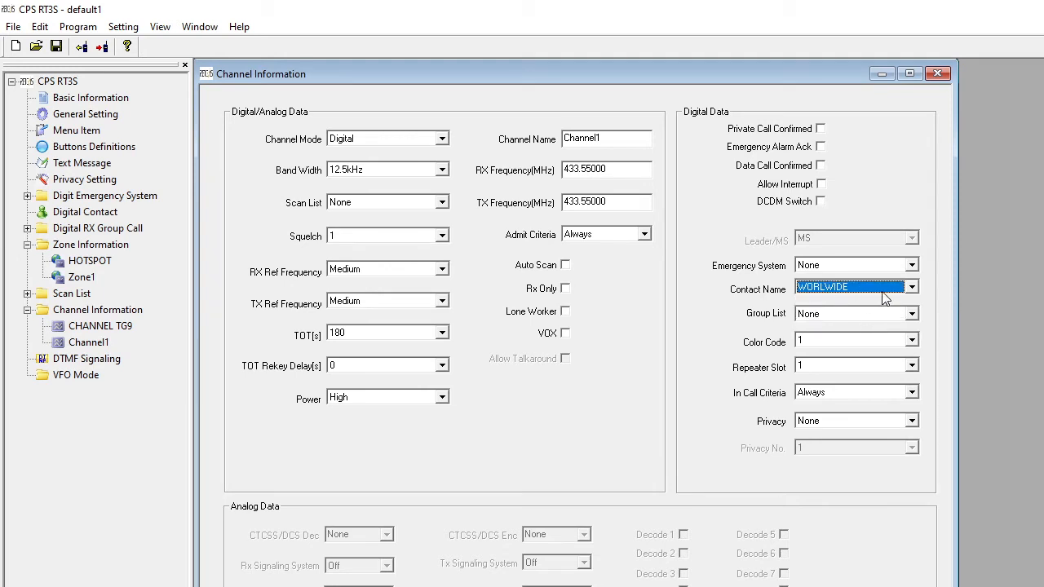
pyautogui.doubleClick(605, 138)
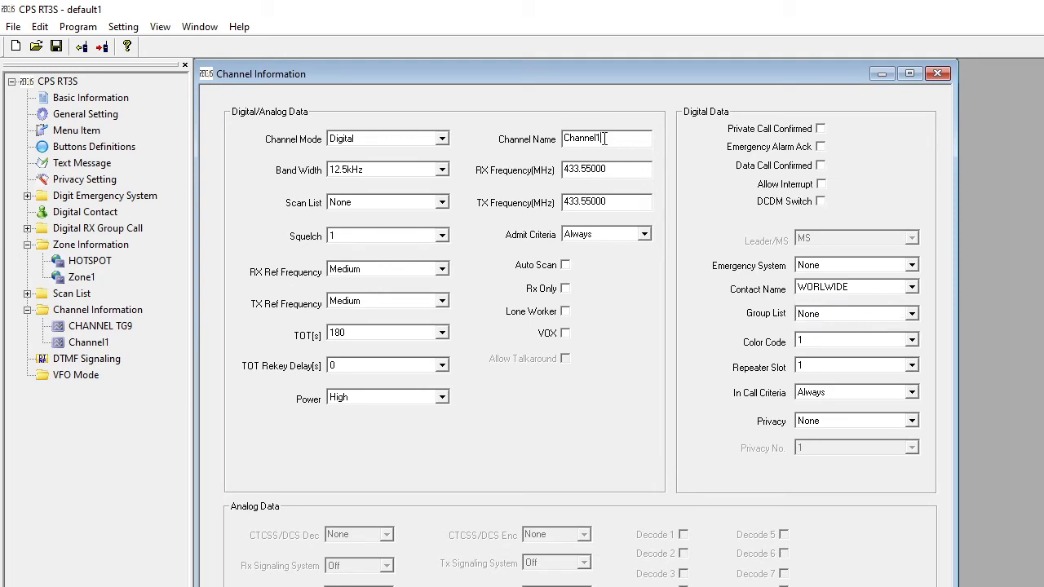
pyautogui.write('WOR')
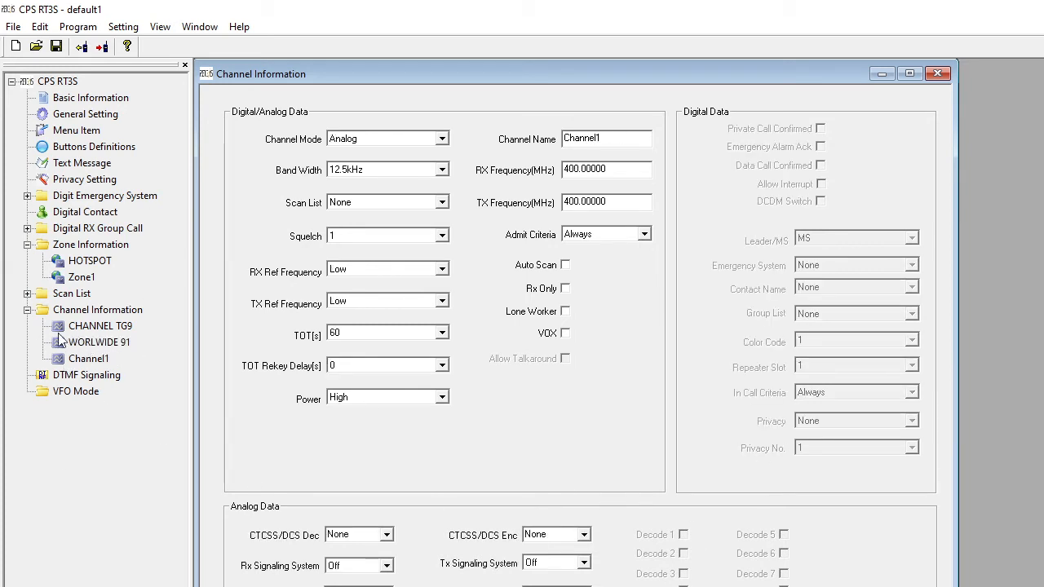
# - In the HOTSPOT zone, add WORLWIDE 91 to Channel Member A, and CHANNEL TG9 and WORLWIDE 91 to Channel Member B
pyautogui.click(90, 263)
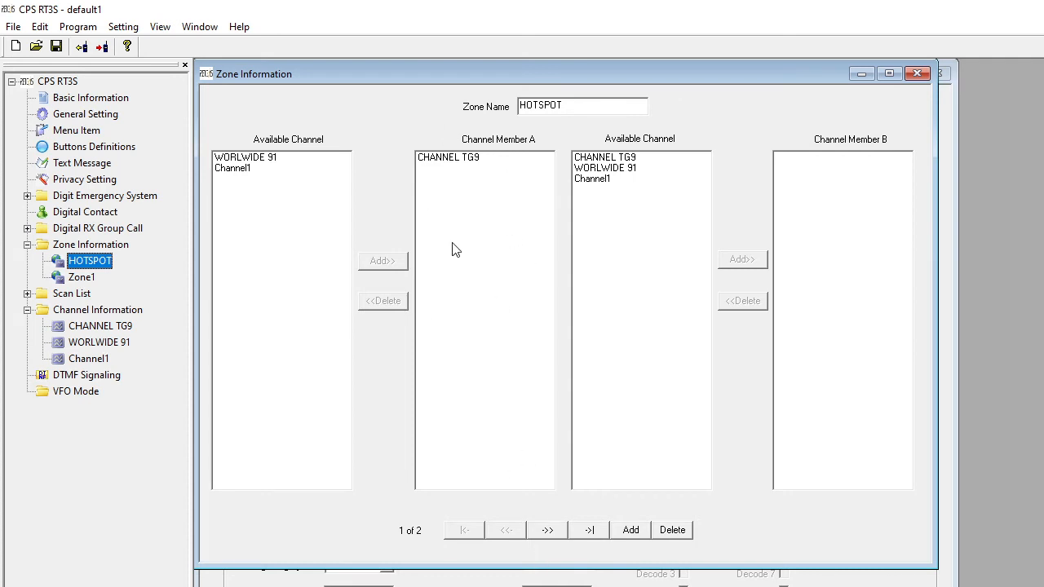
pyautogui.click(258, 159)
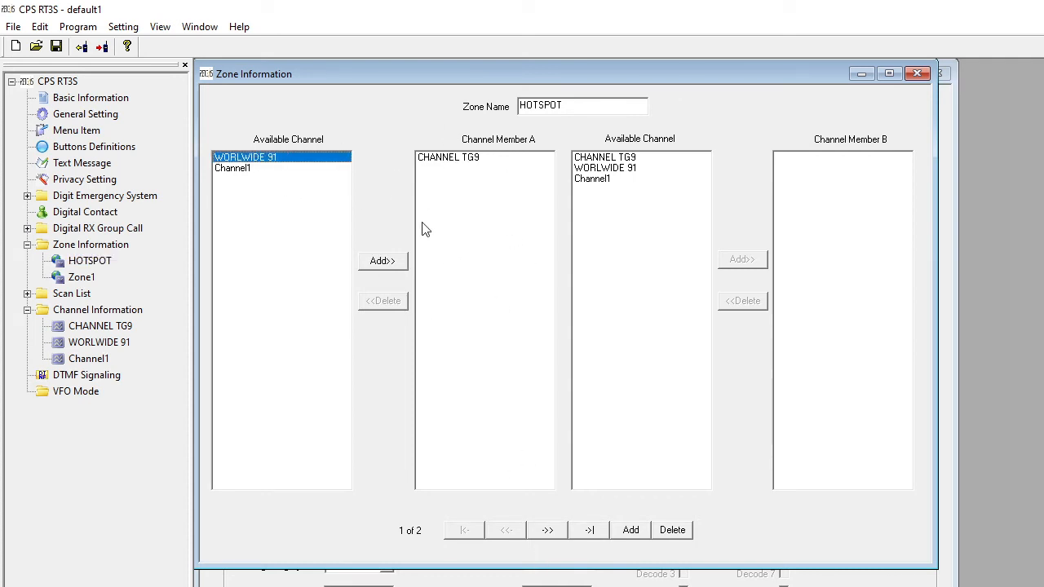
pyautogui.click(383, 261)
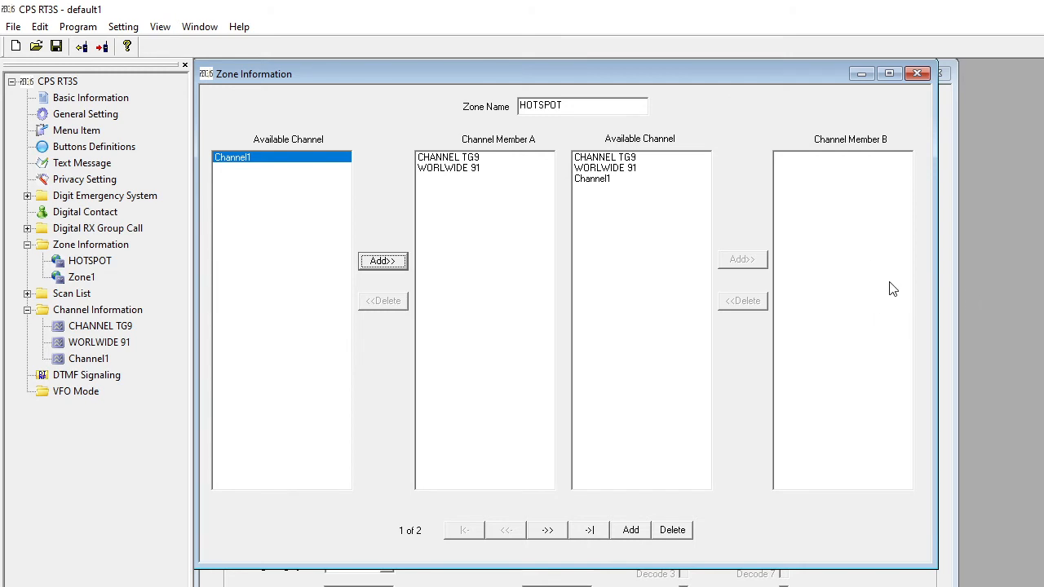
pyautogui.click(593, 157)
pyautogui.click(742, 259)
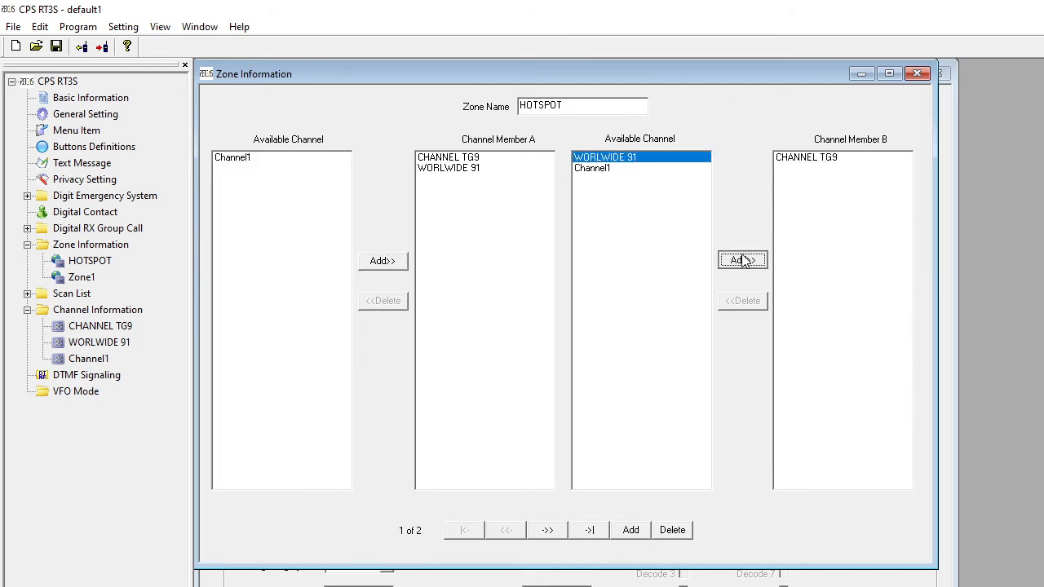
pyautogui.click(742, 260)
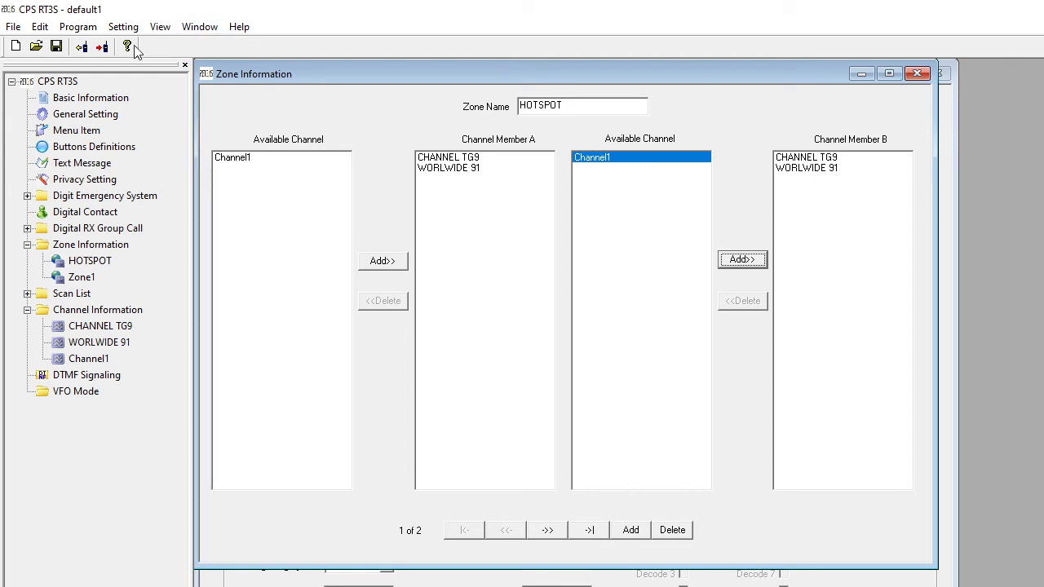
# - Open the prompt for writing the codeplug to the radio and dismiss it without writing
pyautogui.click(102, 47)
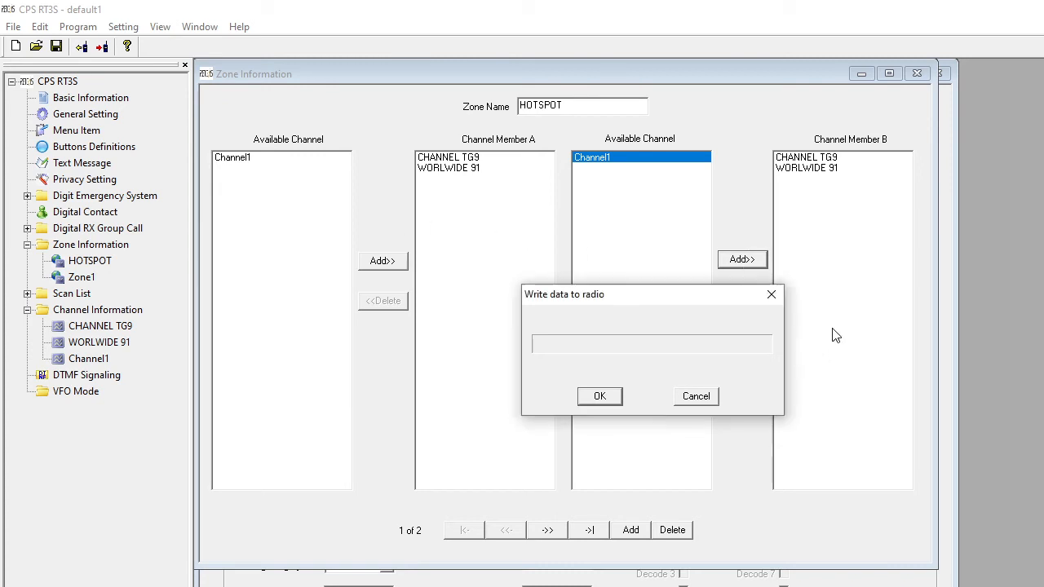
pyautogui.click(706, 399)
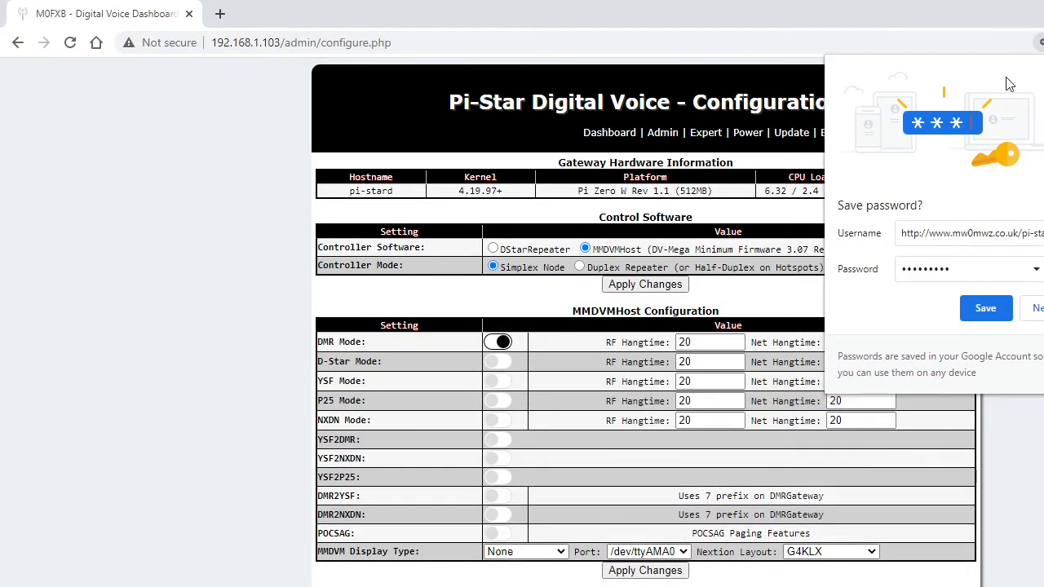
# - On the Pi-Star configuration page, decline saving the password and examine the controller, MMDVMHost mode, display type and radio frequency settings
pyautogui.click(1038, 308)
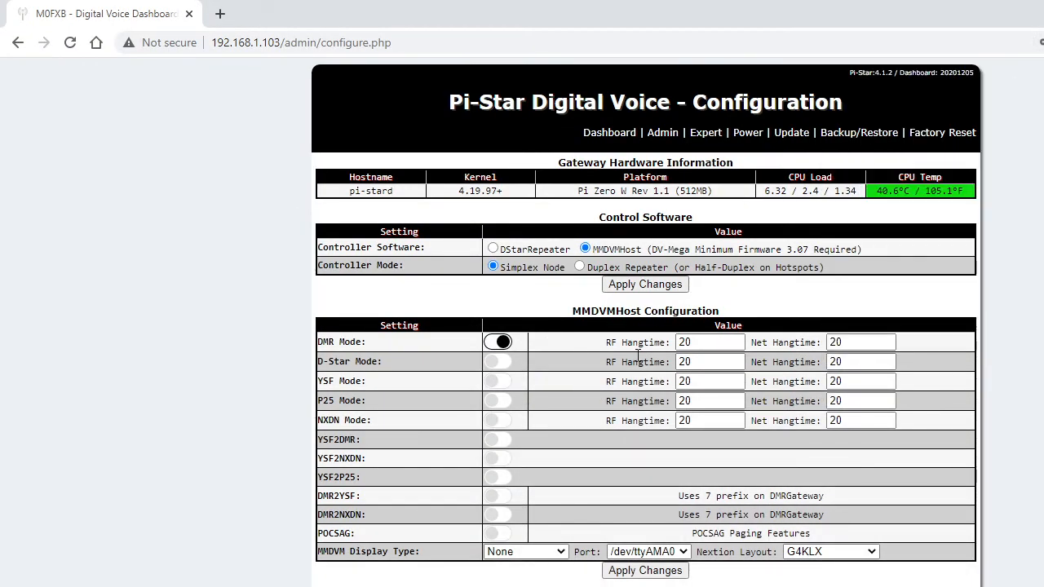
pyautogui.scroll(-3, 628, 326)
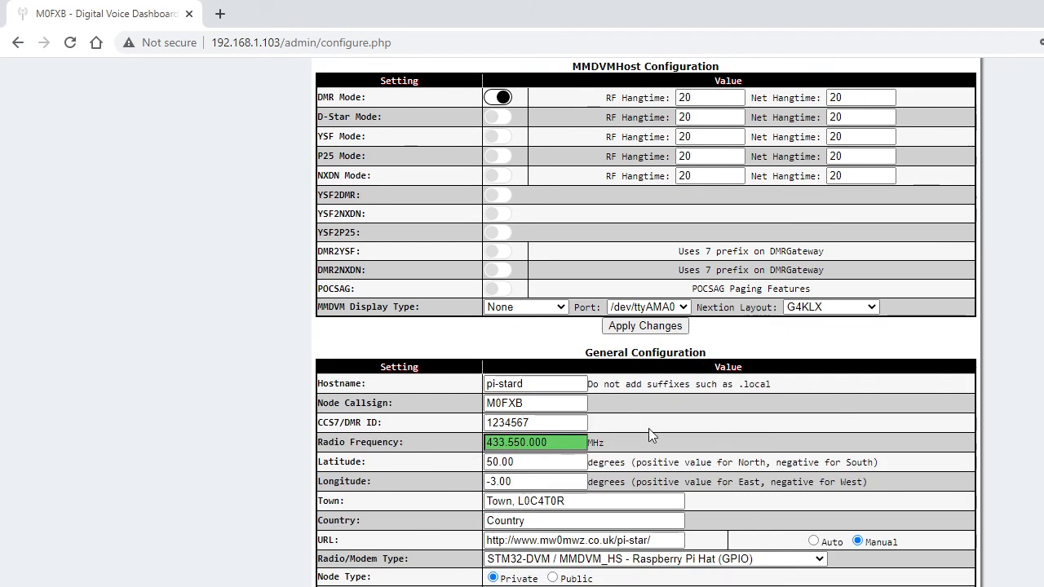
pyautogui.scroll(3, 649, 428)
pyautogui.scroll(-3, 697, 330)
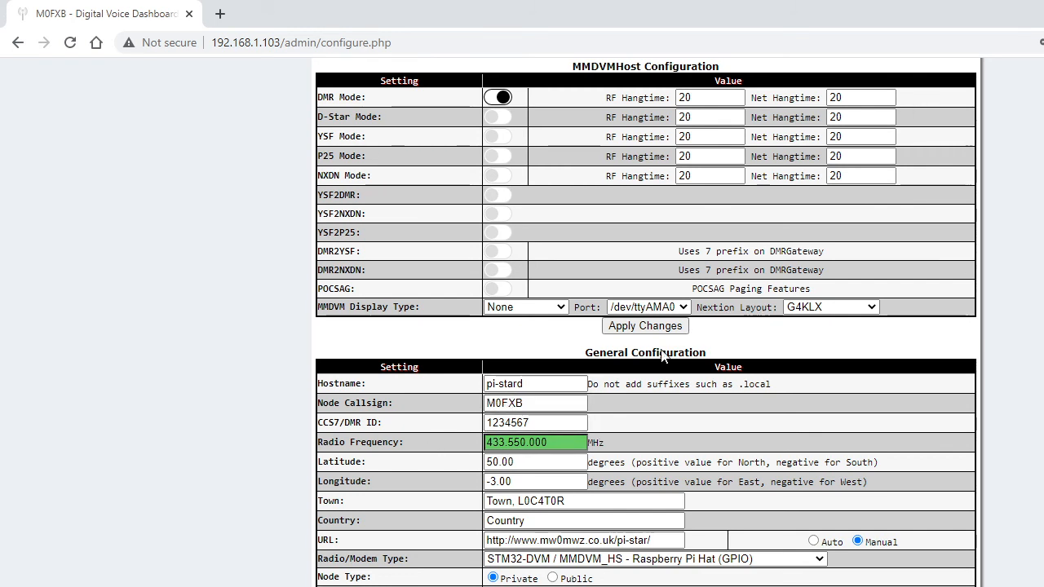
pyautogui.scroll(2, 696, 335)
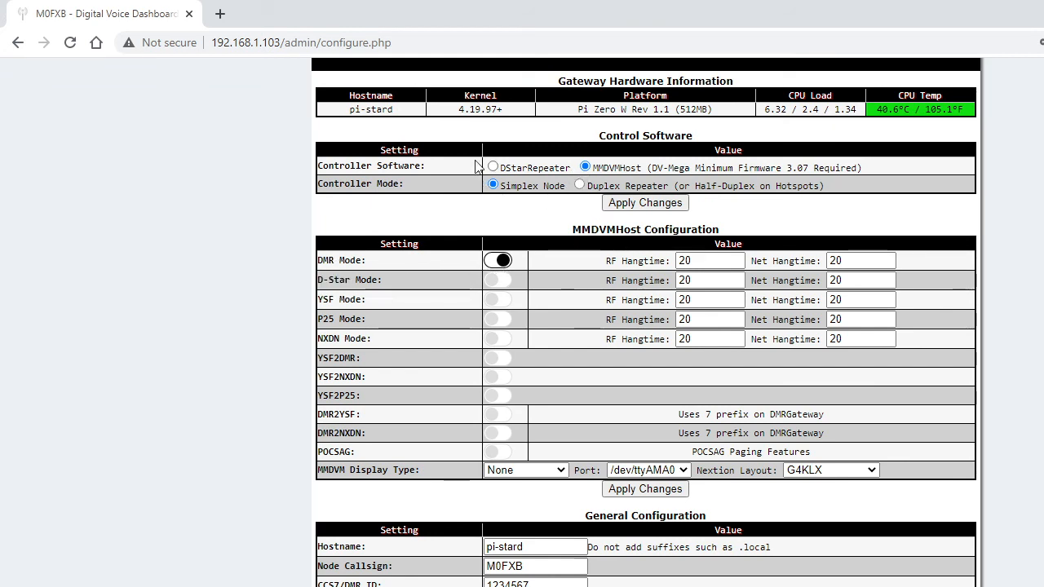
pyautogui.scroll(-2, 759, 312)
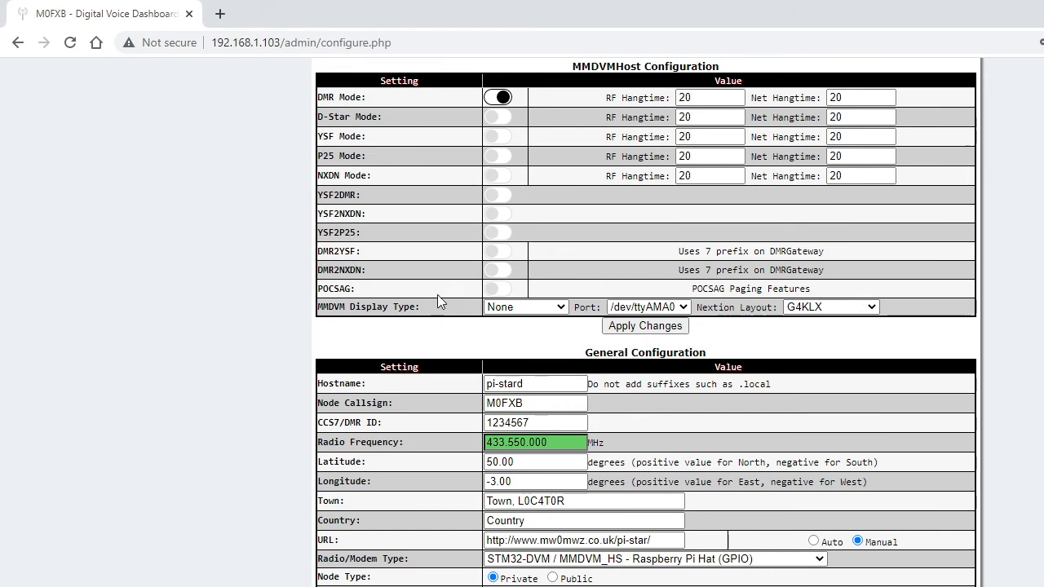
pyautogui.click(561, 308)
pyautogui.click(561, 306)
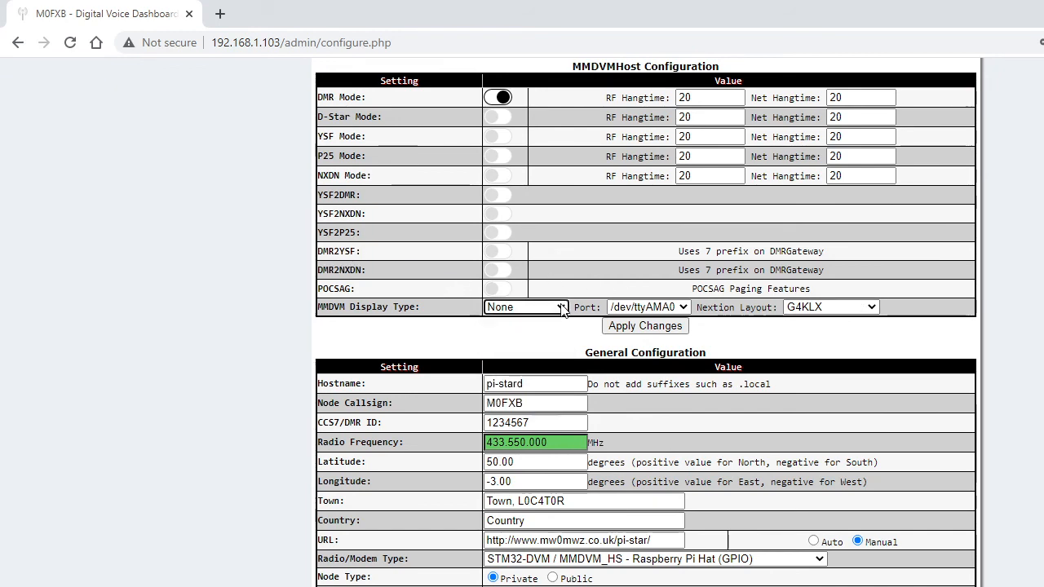
# - Review the General and DMR Configuration sections and set the DMR Master to BM_United_Kingdom_2341
pyautogui.scroll(-2, 693, 290)
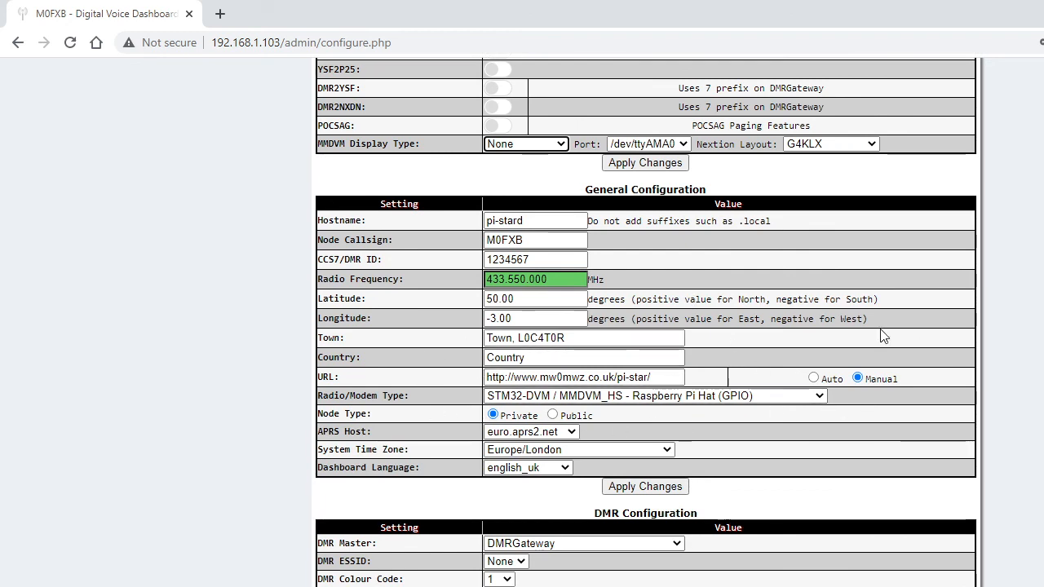
pyautogui.scroll(-4, 648, 354)
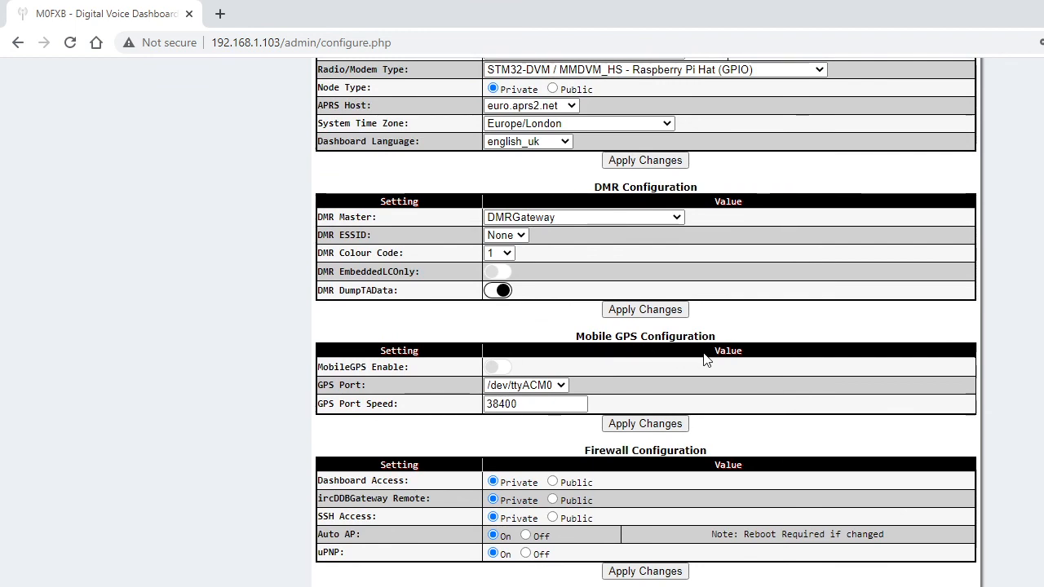
pyautogui.scroll(1, 704, 355)
pyautogui.scroll(-1, 714, 350)
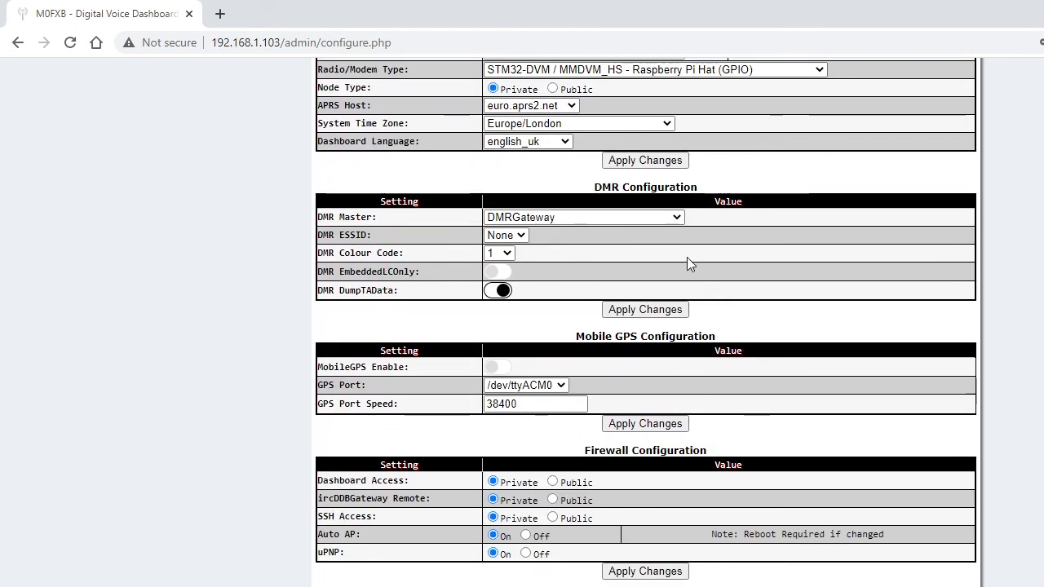
pyautogui.scroll(2, 646, 220)
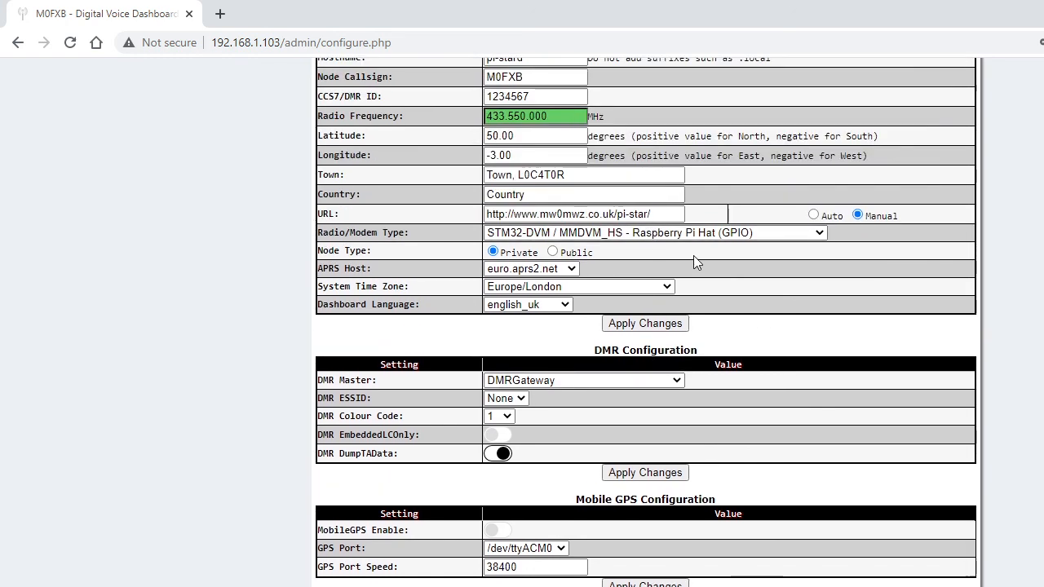
pyautogui.scroll(2, 694, 256)
pyautogui.scroll(-3, 691, 245)
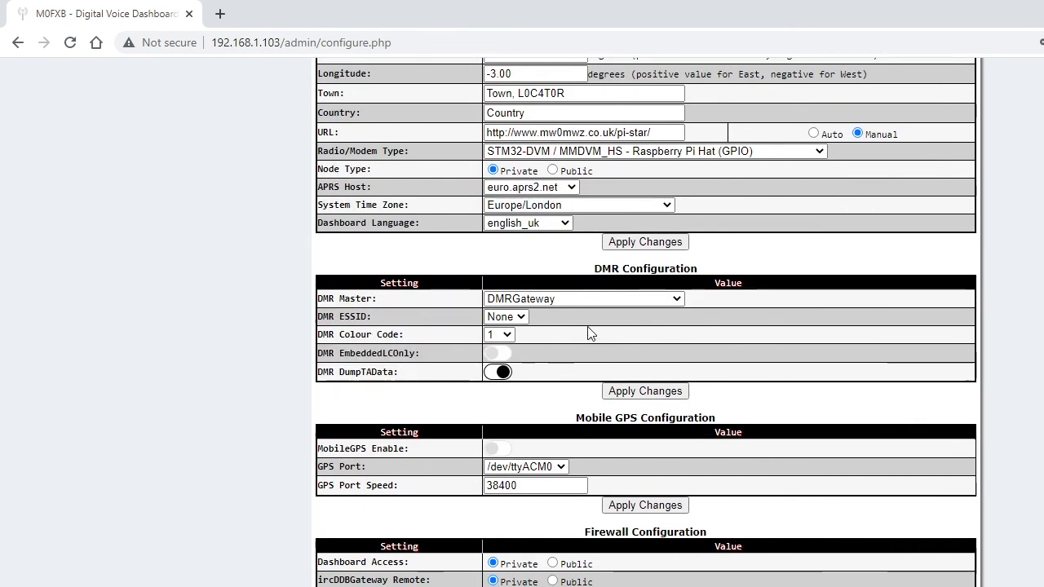
pyautogui.click(677, 300)
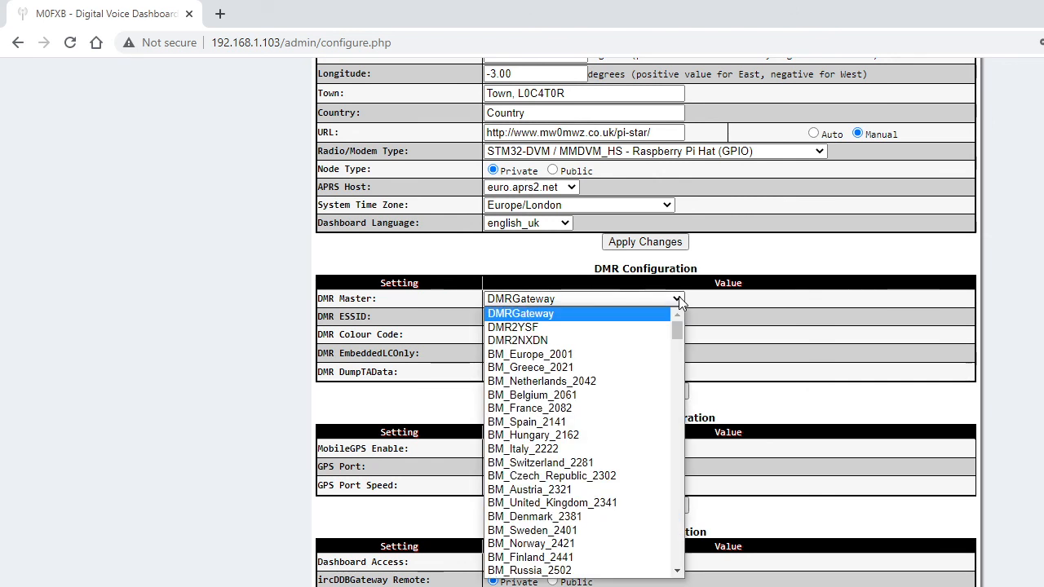
pyautogui.click(641, 504)
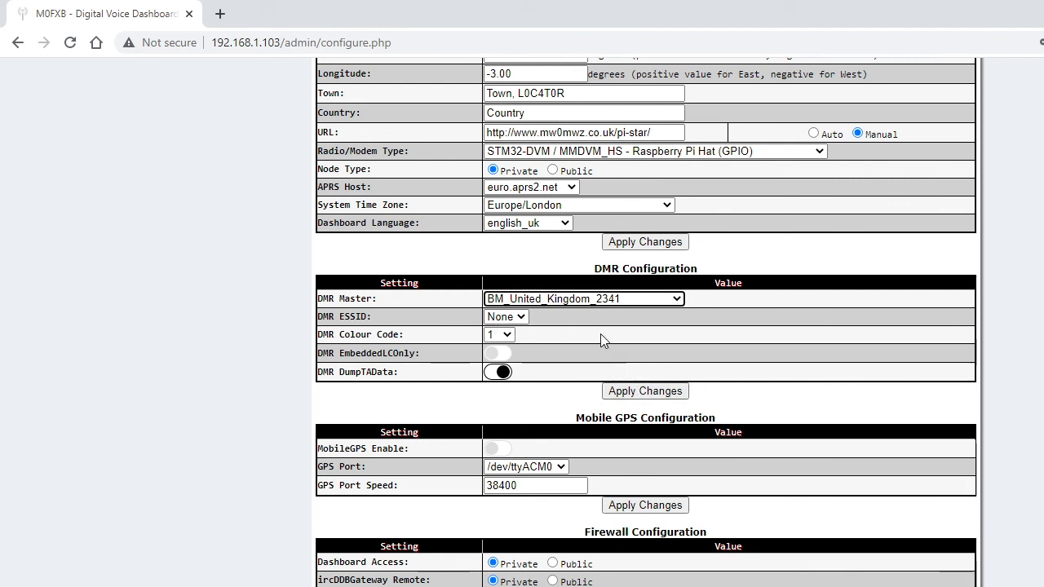
pyautogui.scroll(8, 734, 286)
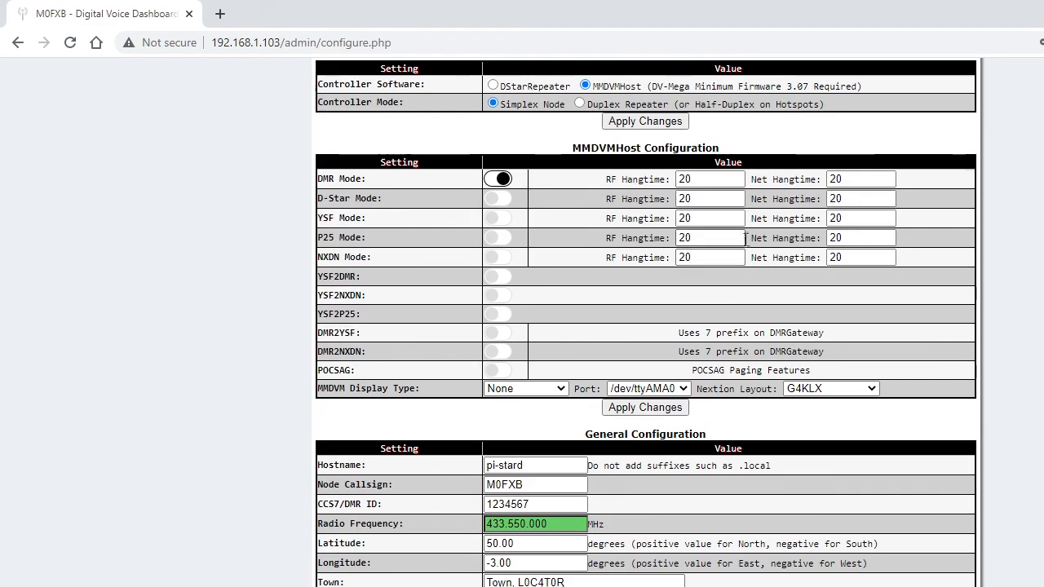